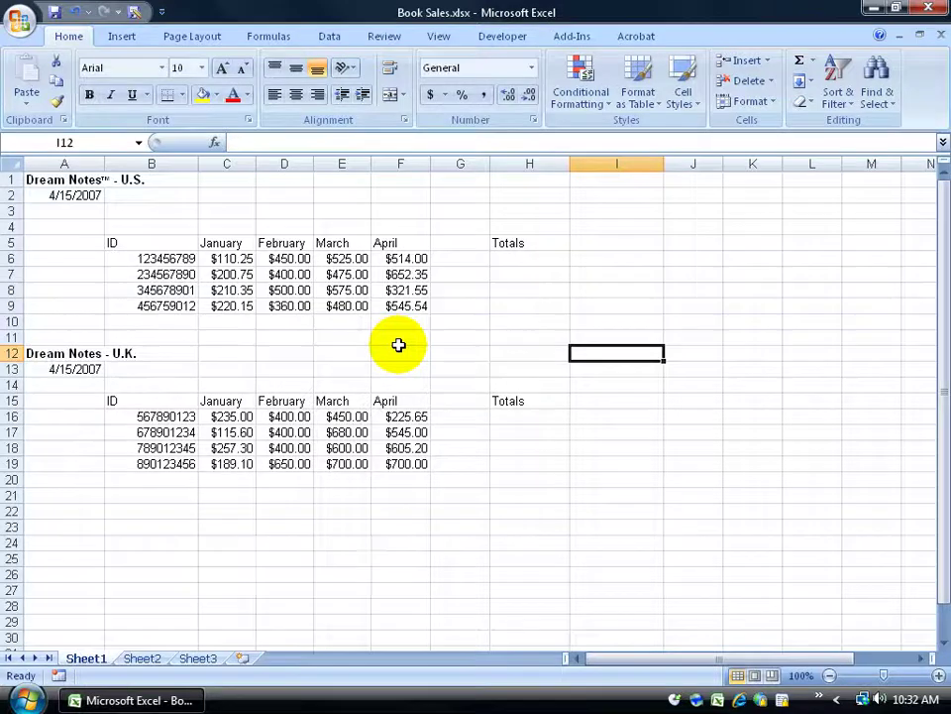
Search for 210 through Find & Select > Find, locating the $210.35 January sale in C8.
{"action": "key", "text": "ctrl+f"}
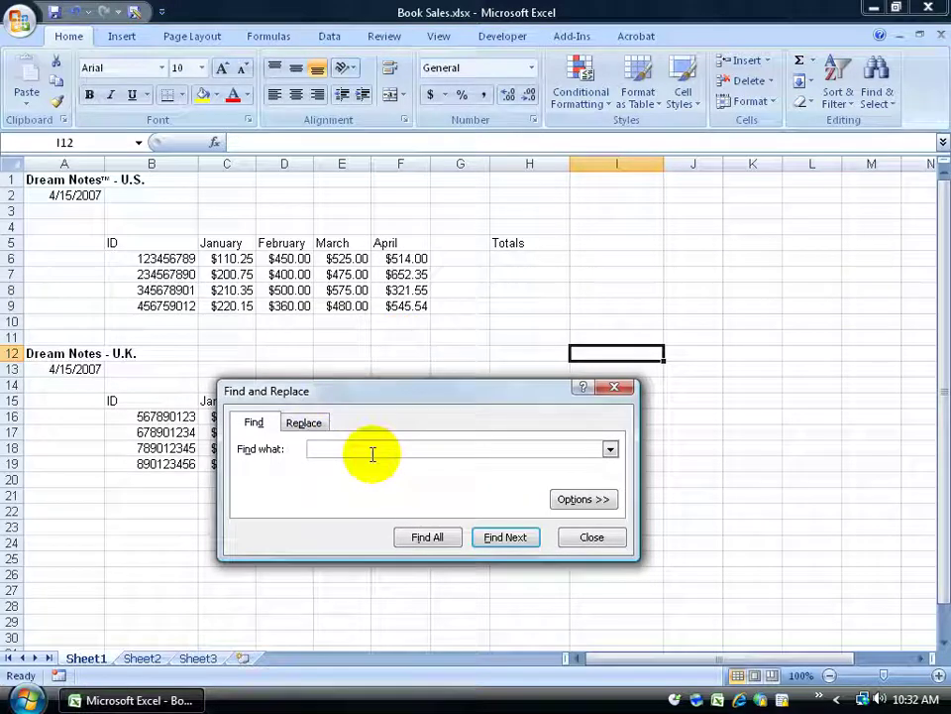
{"action": "left_click", "coordinate": [615, 387]}
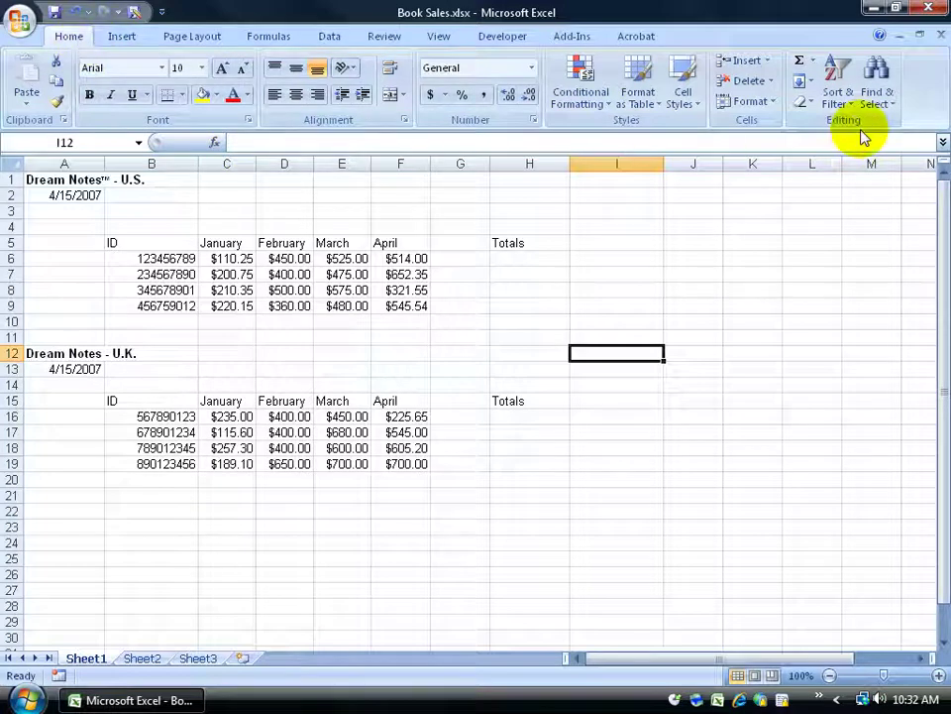
{"action": "left_click", "coordinate": [881, 83]}
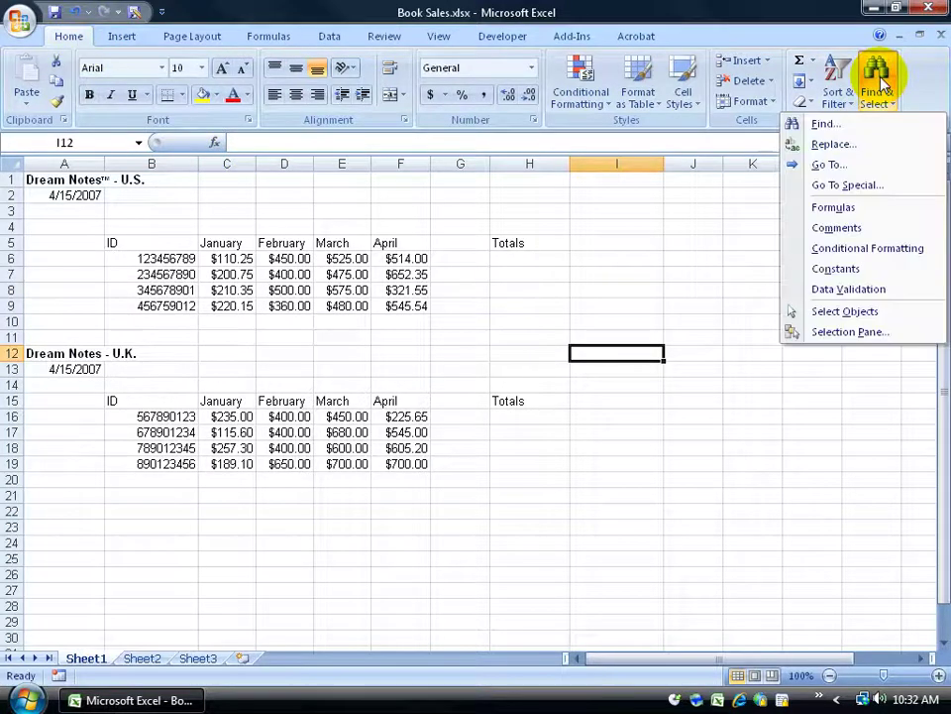
{"action": "left_click", "coordinate": [850, 124]}
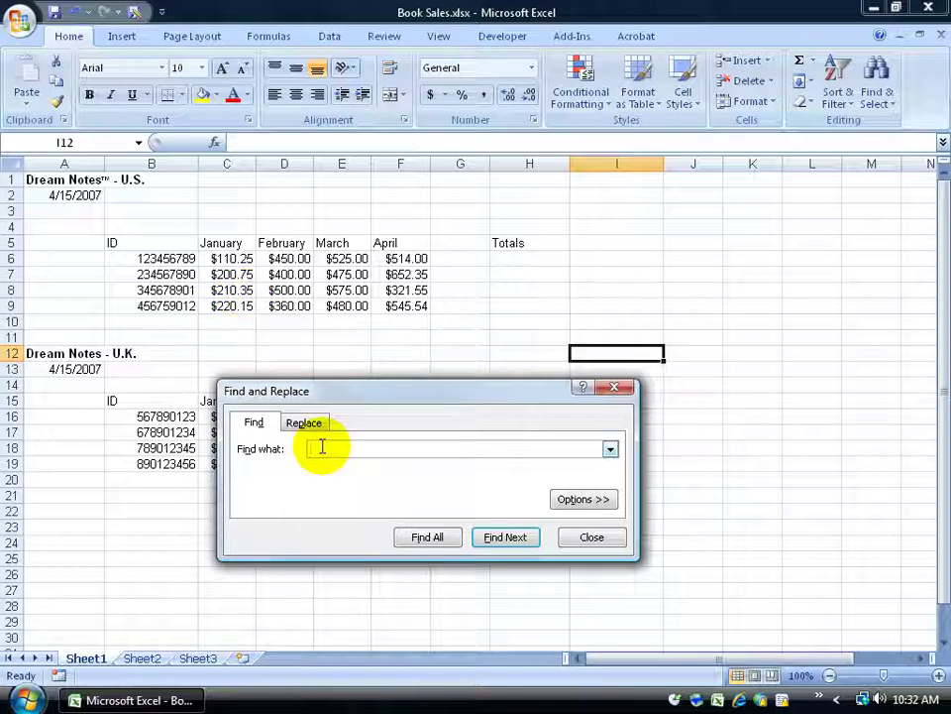
{"action": "type", "text": "210.35"}
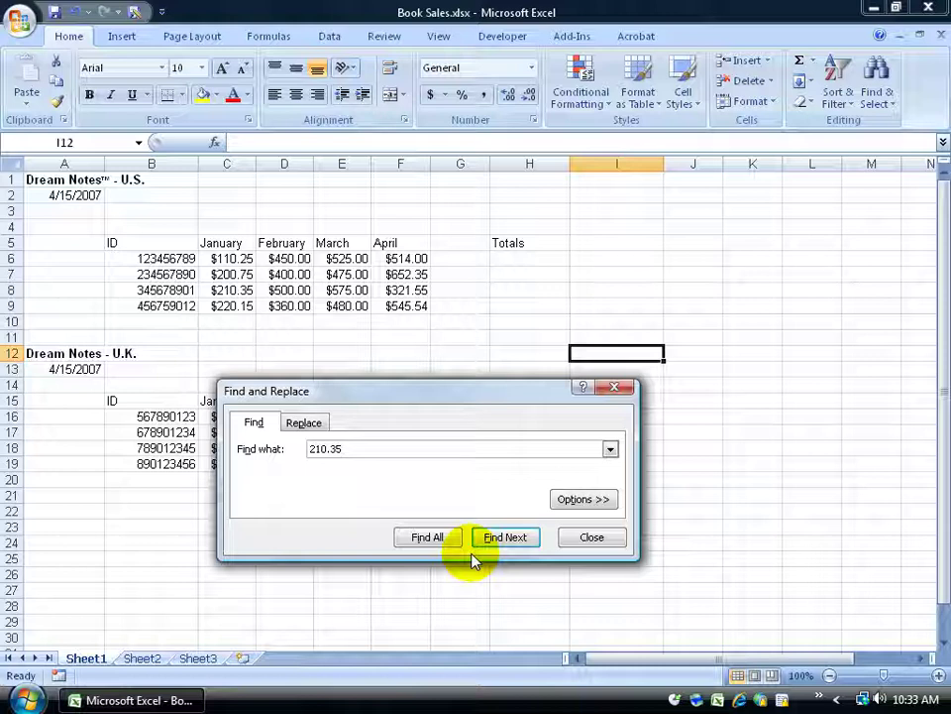
{"action": "left_click", "coordinate": [506, 548]}
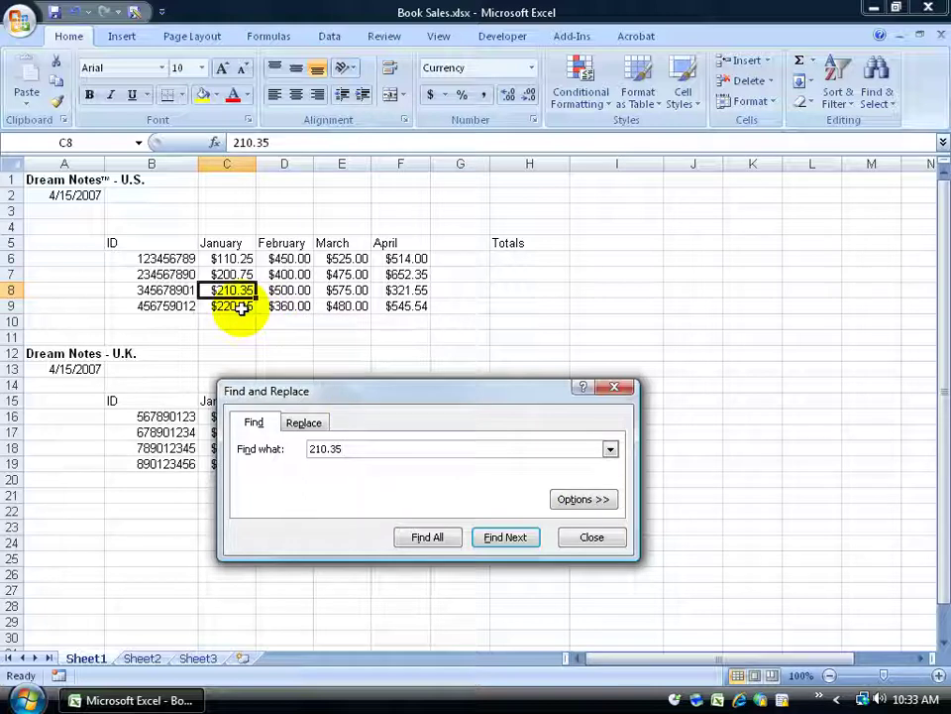
{"action": "left_click", "coordinate": [615, 386]}
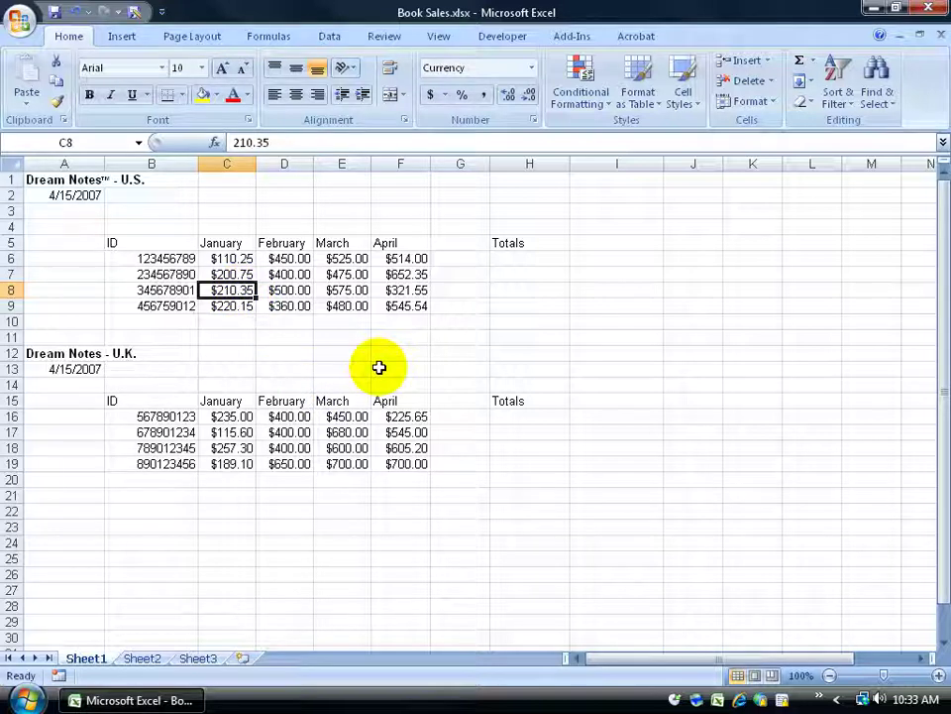
Check the January and February values in C9 and D16, then select empty cell H12.
{"action": "left_click", "coordinate": [244, 308]}
{"action": "left_click", "coordinate": [285, 415]}
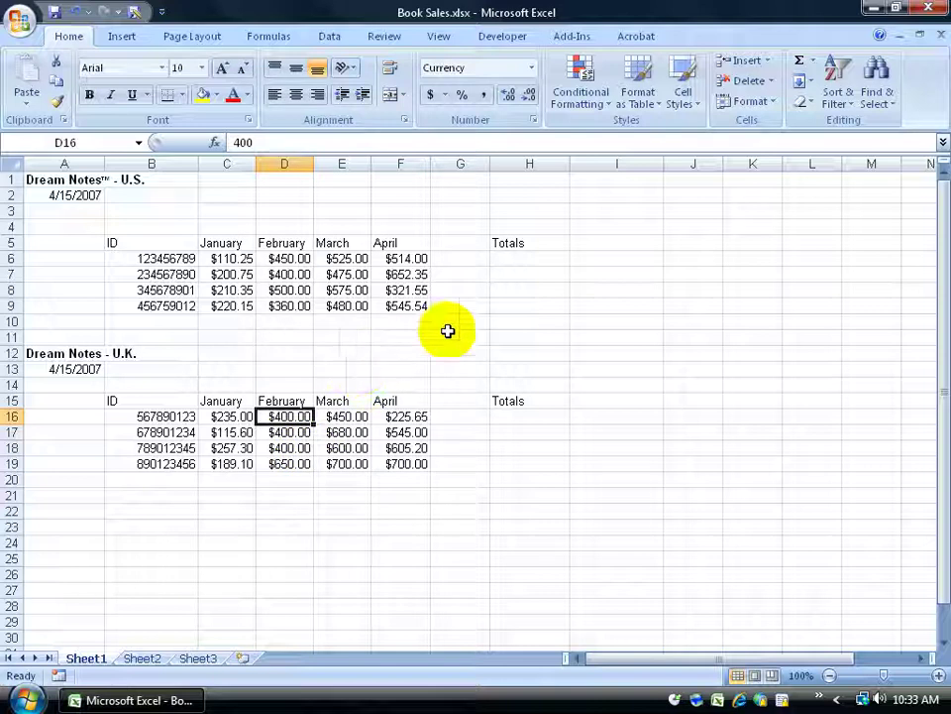
{"action": "left_click", "coordinate": [880, 94]}
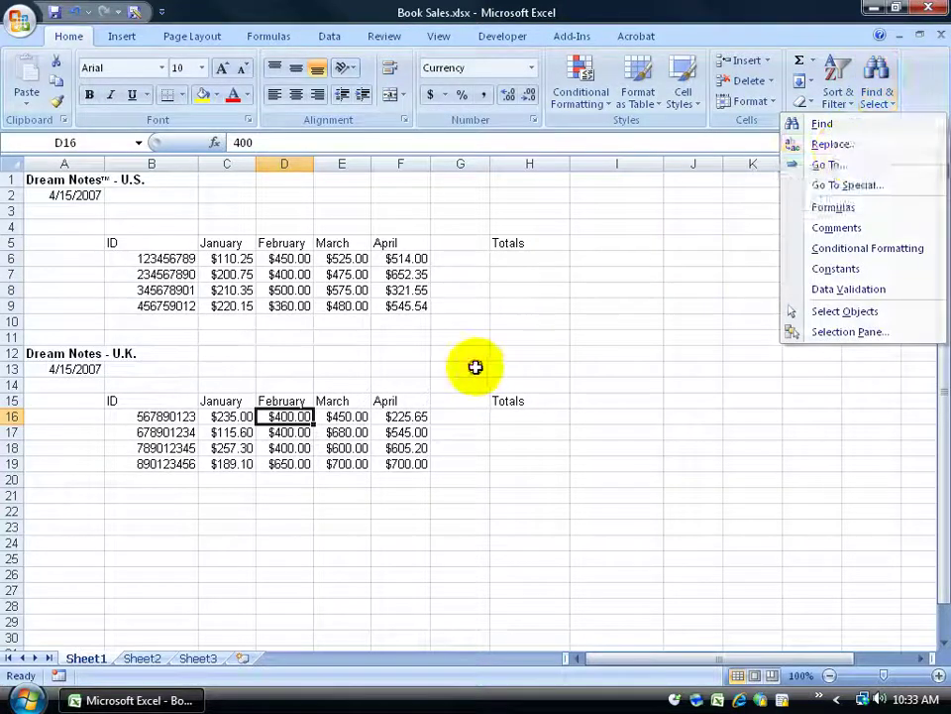
{"action": "left_click", "coordinate": [526, 349]}
{"action": "left_click", "coordinate": [526, 351]}
On the Replace tab, enter 400 in Find what and 415 in Replace with.
{"action": "key", "text": "ctrl+f"}
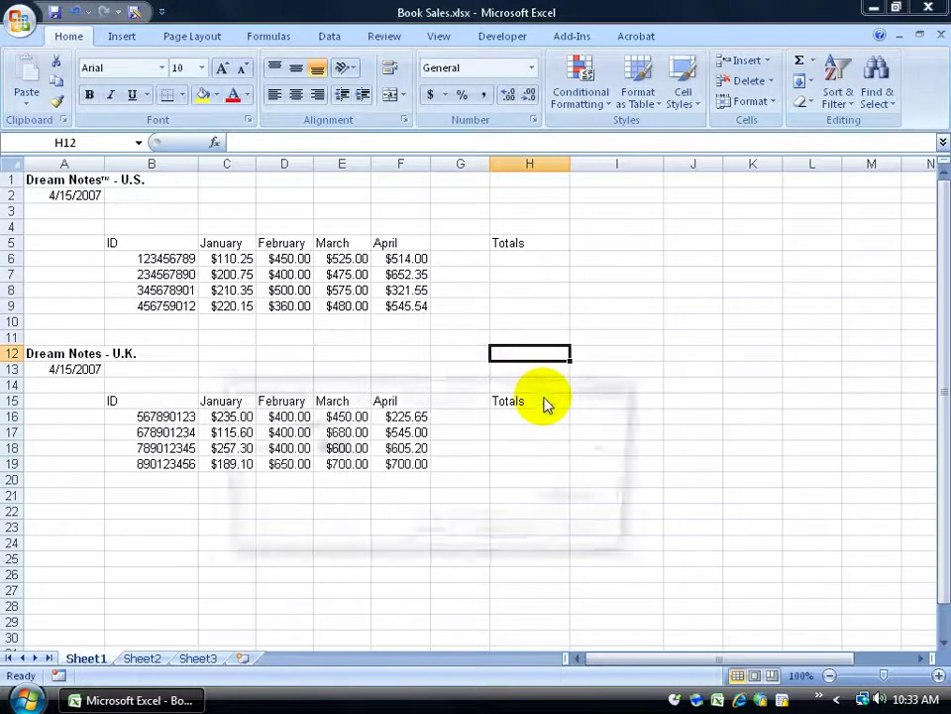
{"action": "left_click", "coordinate": [308, 424]}
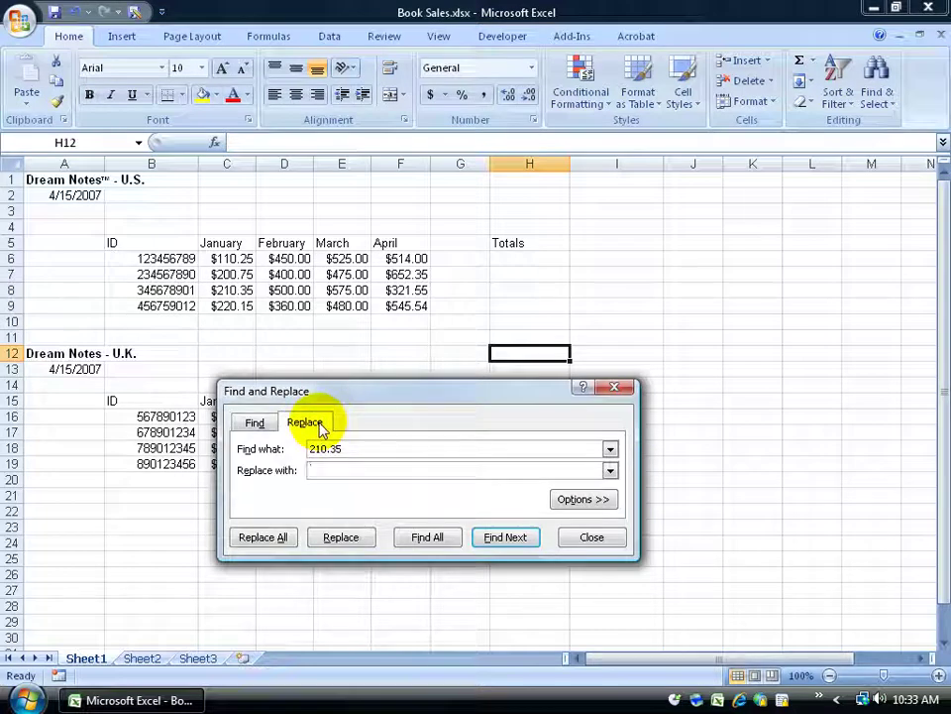
{"action": "left_click_drag", "start_coordinate": [352, 397], "coordinate": [611, 216]}
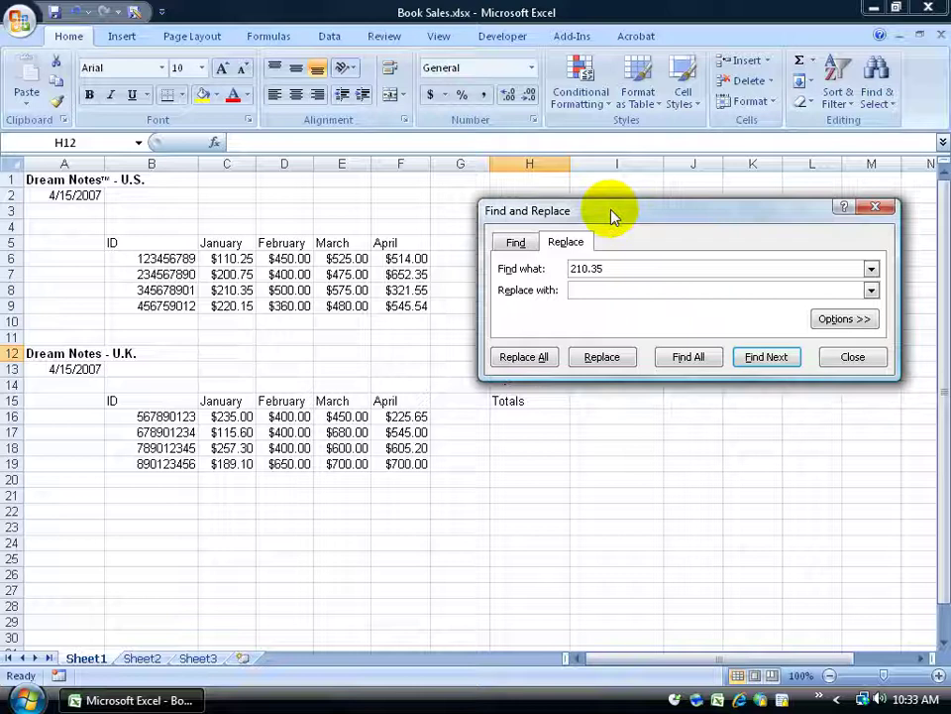
{"action": "double_click", "coordinate": [593, 267]}
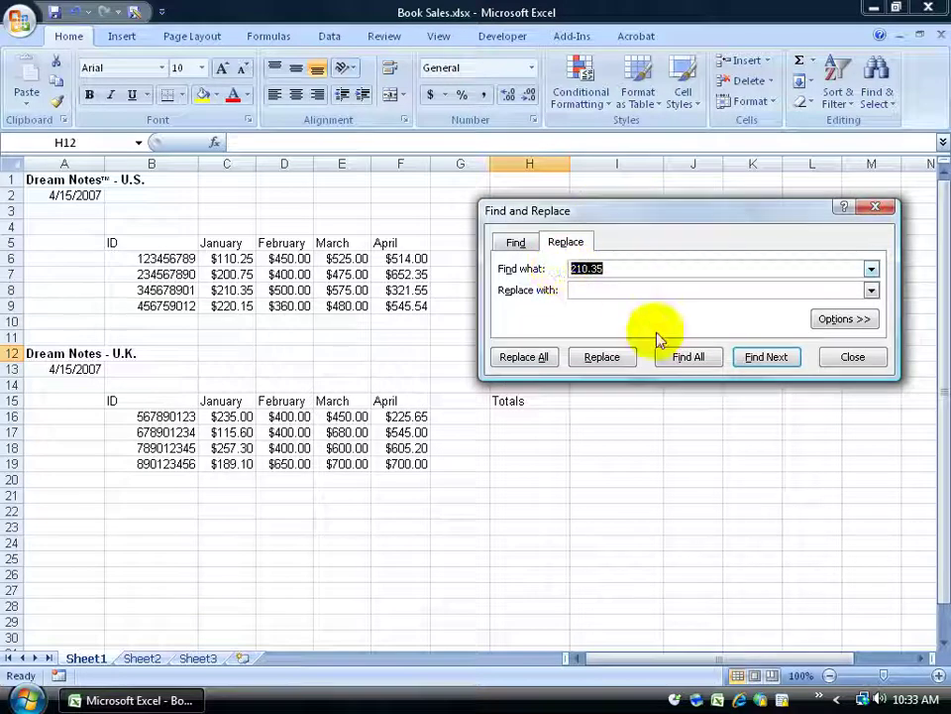
{"action": "type", "text": "400"}
{"action": "key", "text": "Tab"}
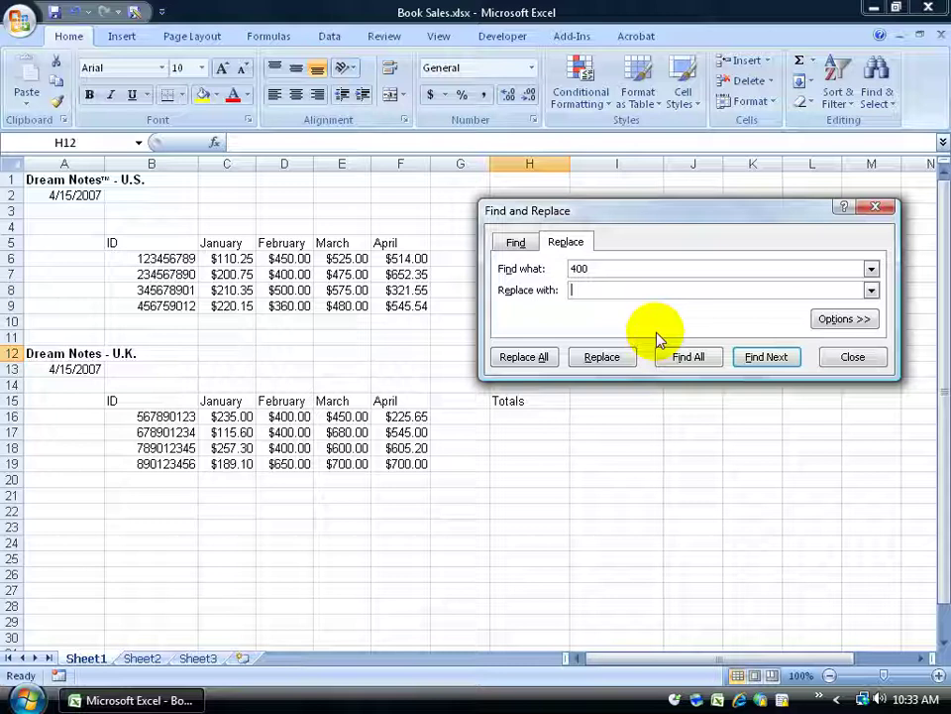
{"action": "type", "text": "415"}
List all four cells containing 400 and review the D16 and D17 matches.
{"action": "left_click", "coordinate": [705, 363]}
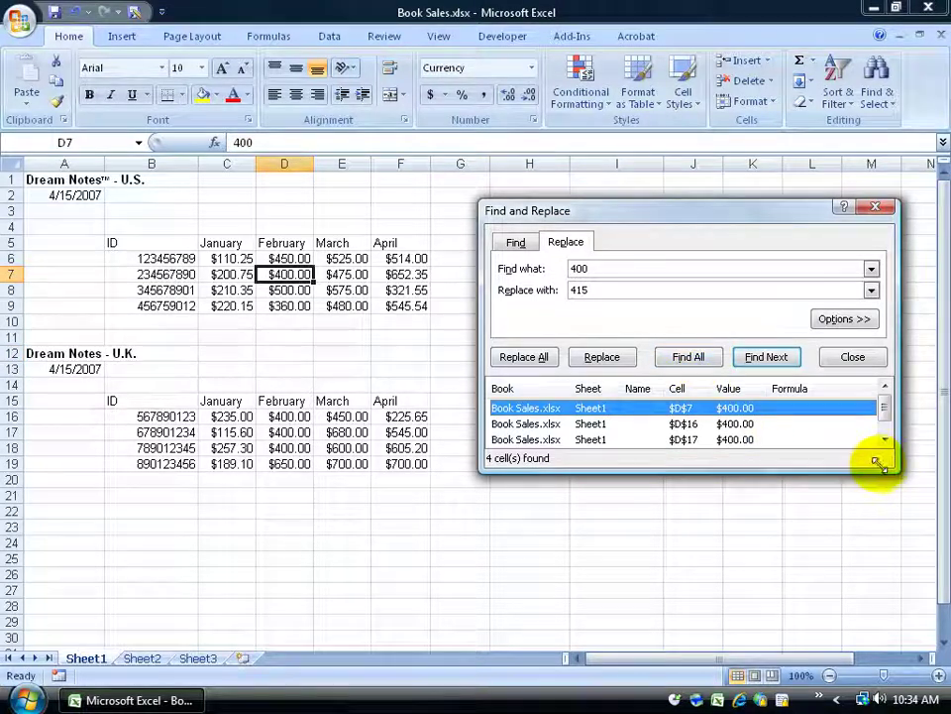
{"action": "left_click_drag", "start_coordinate": [890, 466], "coordinate": [889, 503]}
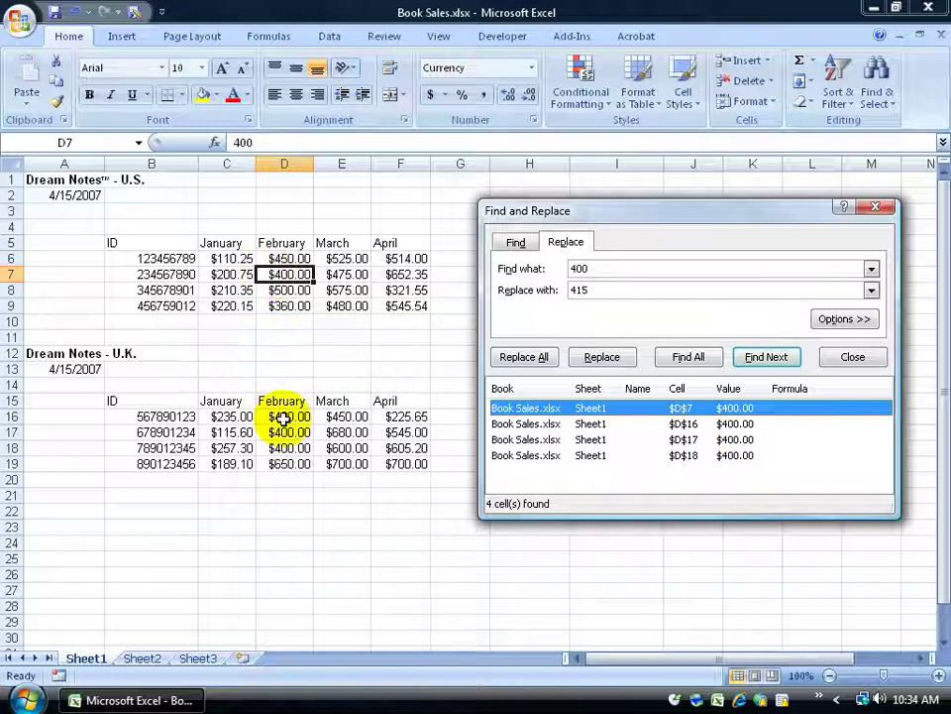
{"action": "left_click", "coordinate": [752, 423]}
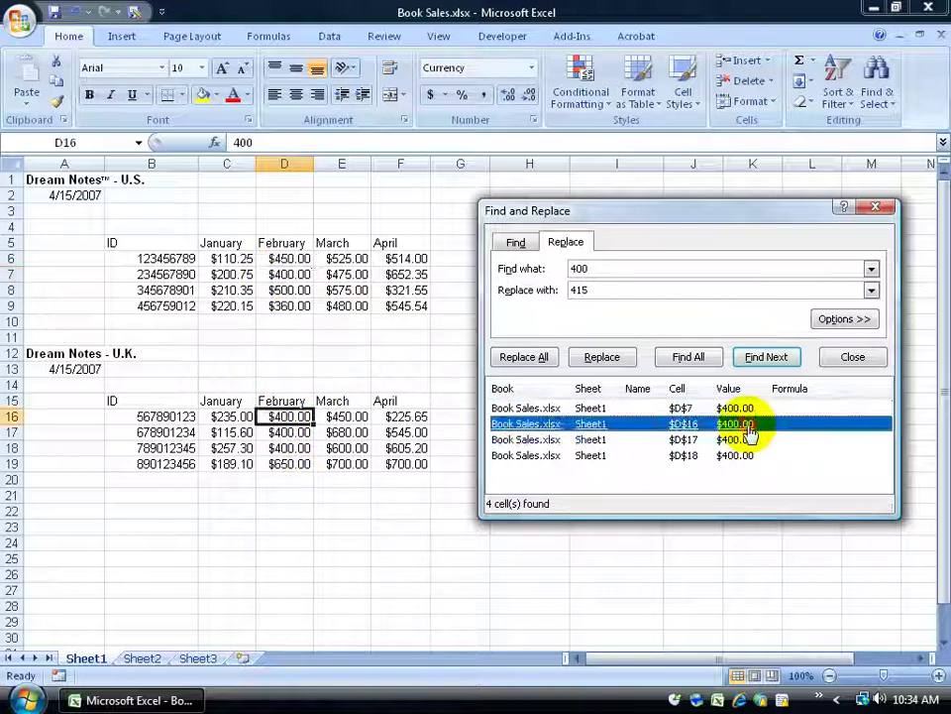
{"action": "left_click", "coordinate": [745, 439]}
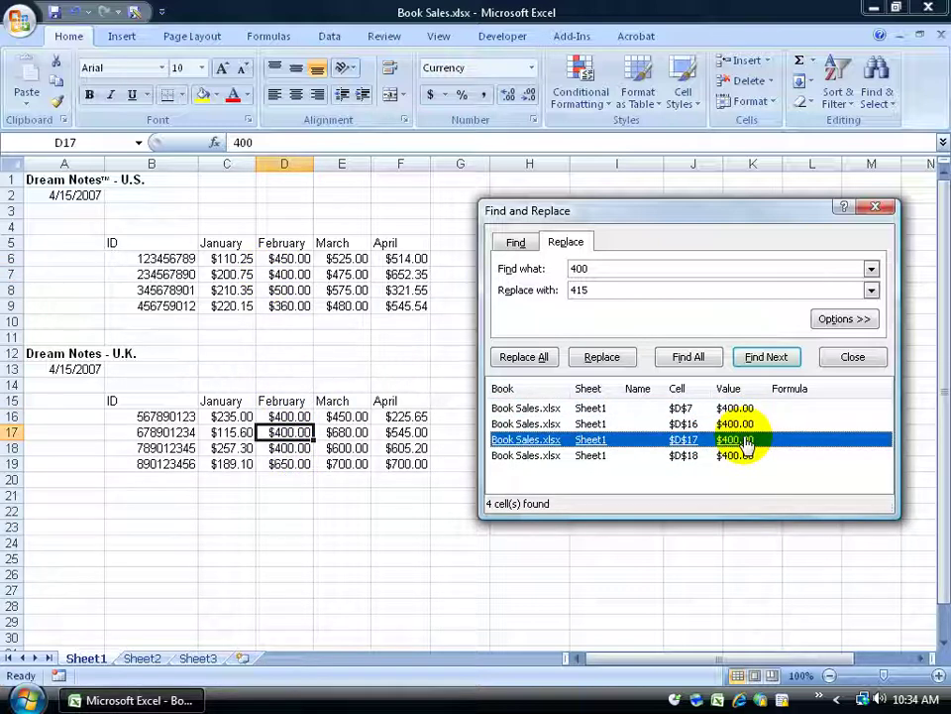
{"action": "left_click", "coordinate": [745, 439], "text": "ctrl"}
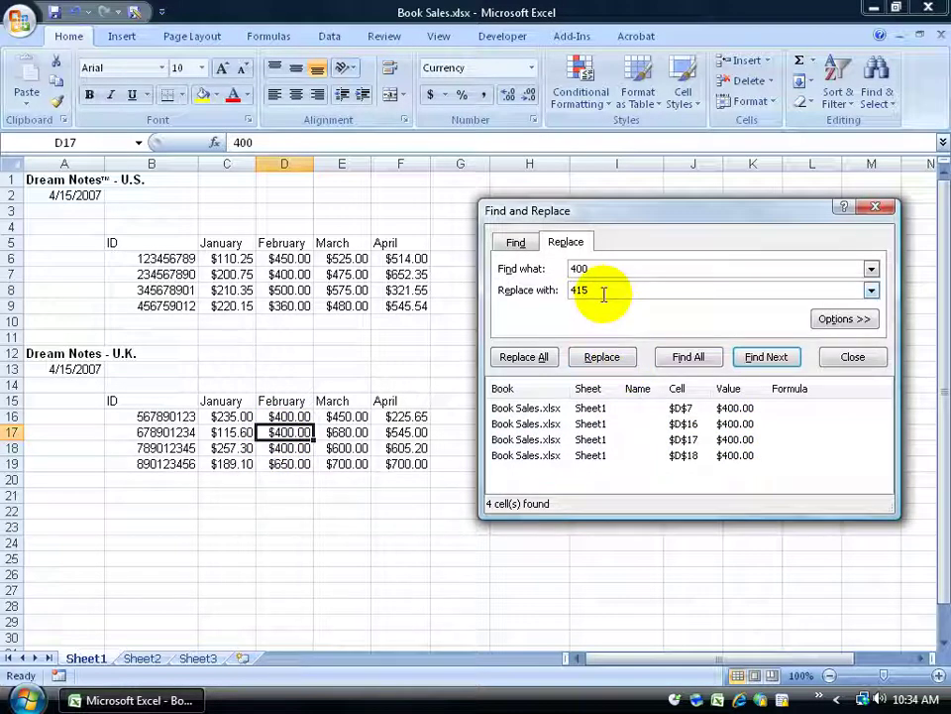
Replace 400 with 415 in D17, then in all remaining cells.
{"action": "left_click", "coordinate": [604, 359]}
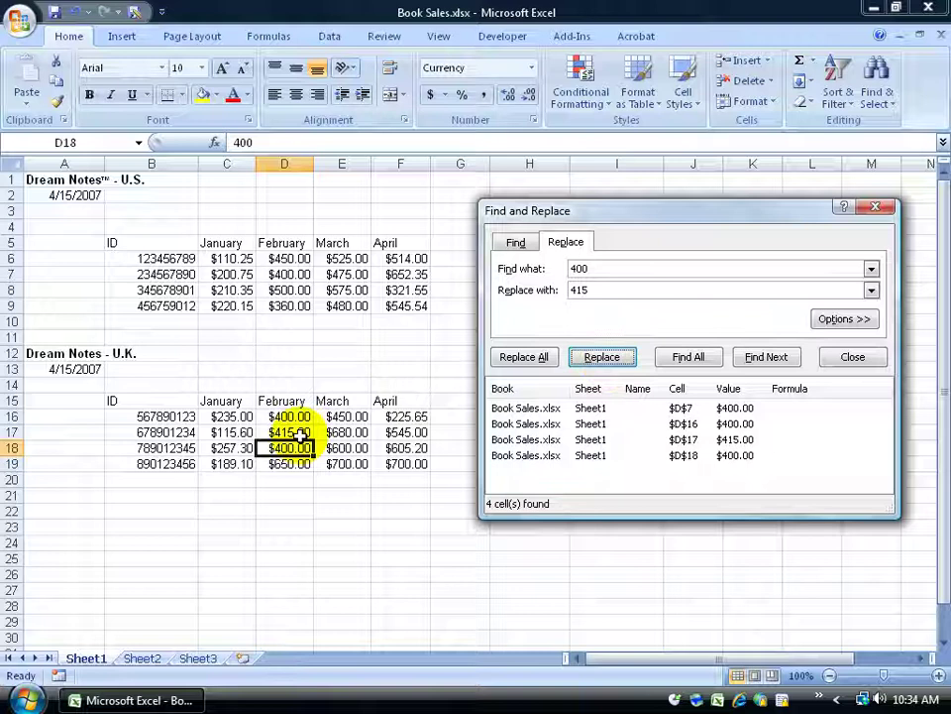
{"action": "left_click", "coordinate": [526, 359]}
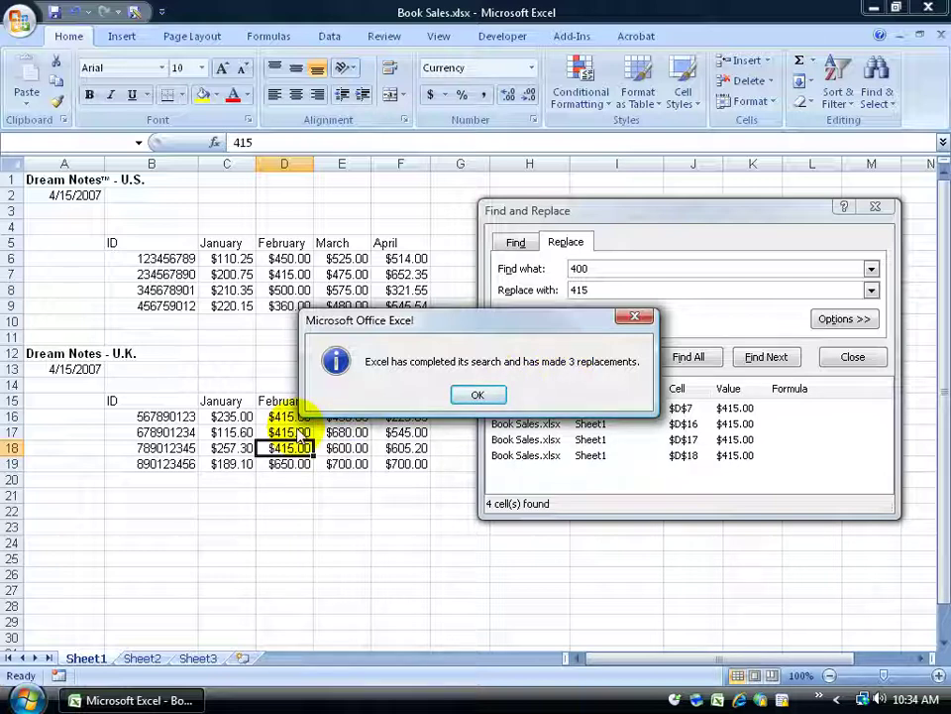
{"action": "left_click", "coordinate": [477, 394]}
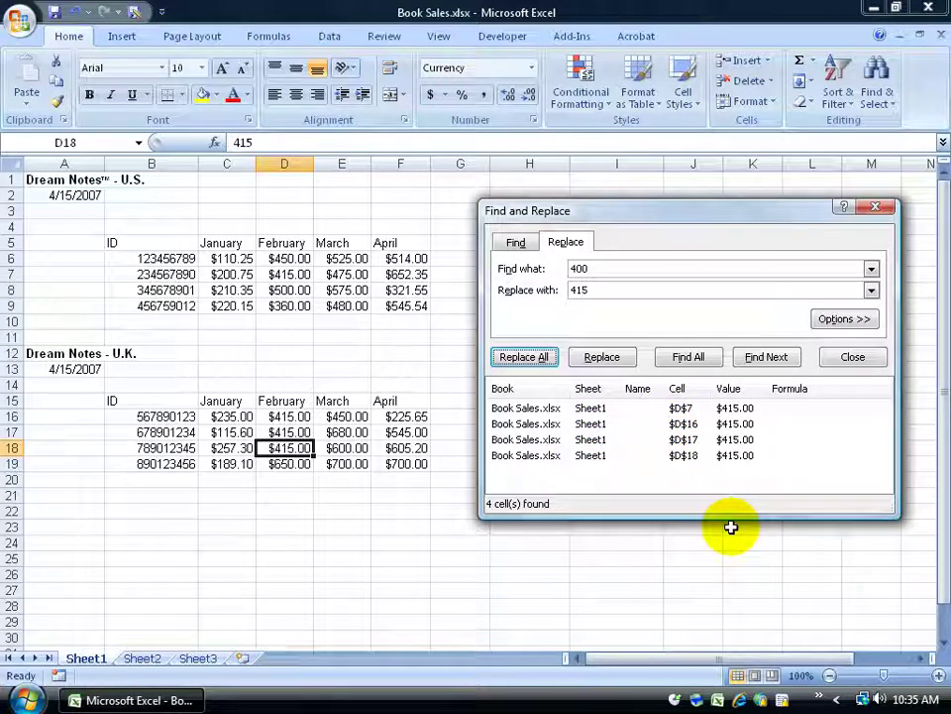
Widen the search scope to Workbook and confirm no 400 values remain.
{"action": "left_click", "coordinate": [833, 323]}
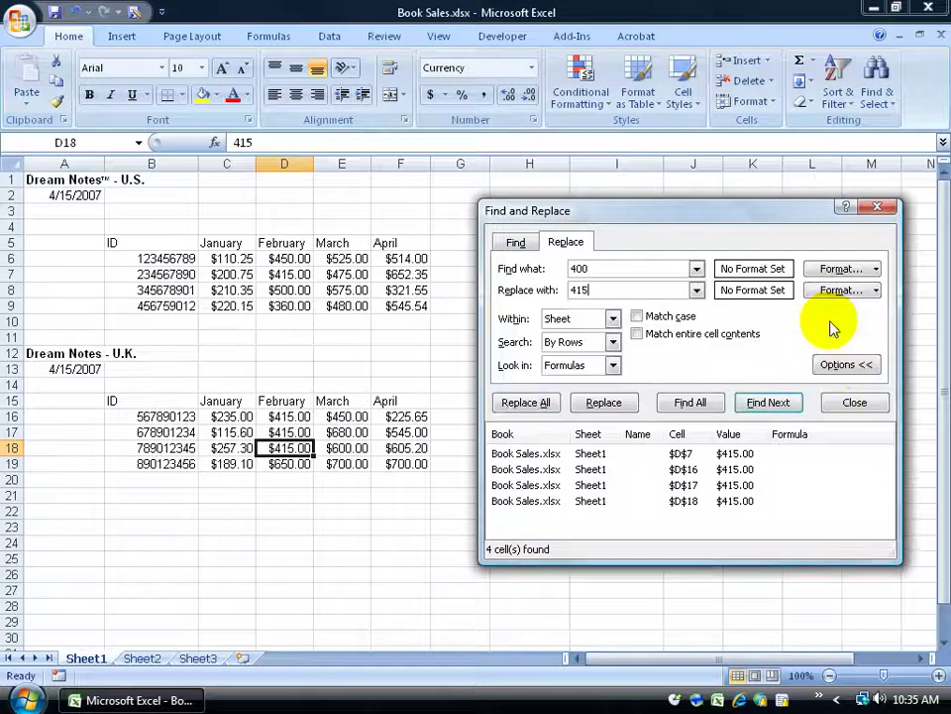
{"action": "left_click", "coordinate": [612, 318]}
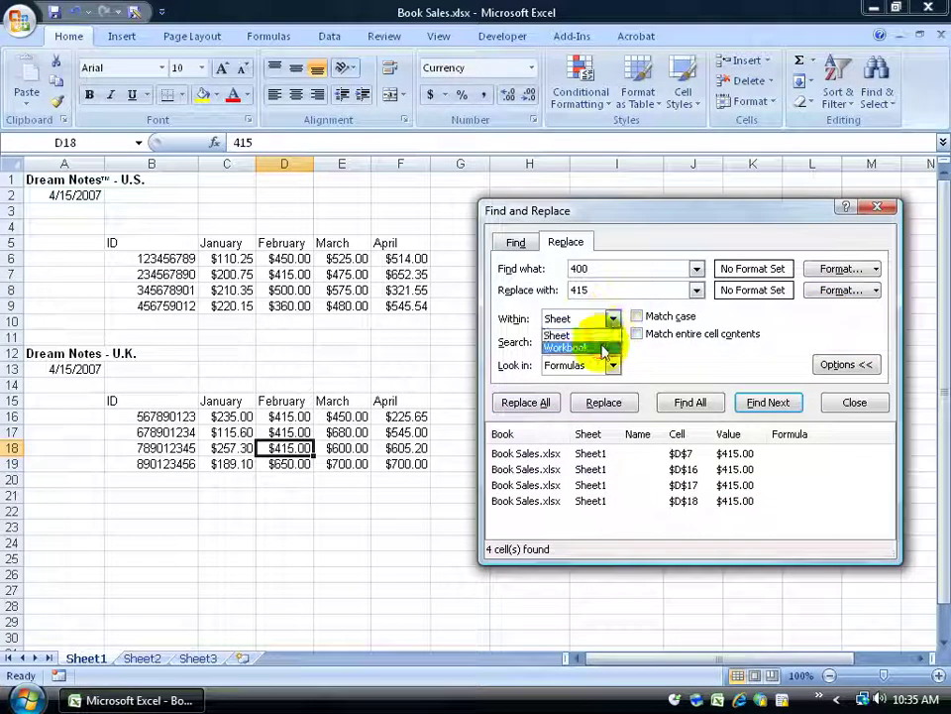
{"action": "left_click", "coordinate": [603, 349]}
{"action": "left_click", "coordinate": [693, 400]}
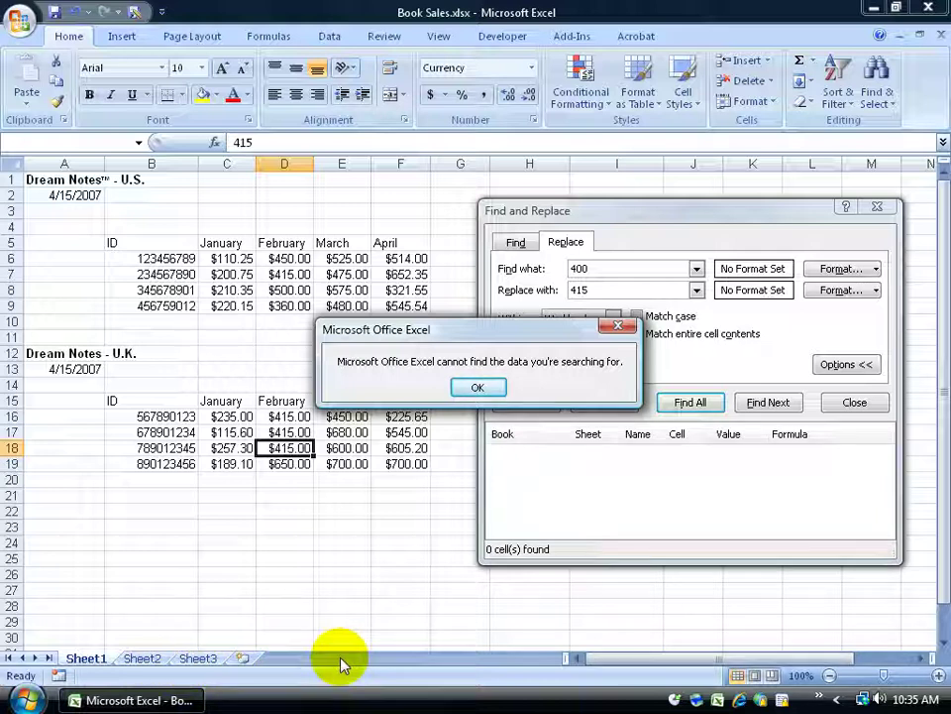
{"action": "left_click", "coordinate": [473, 388]}
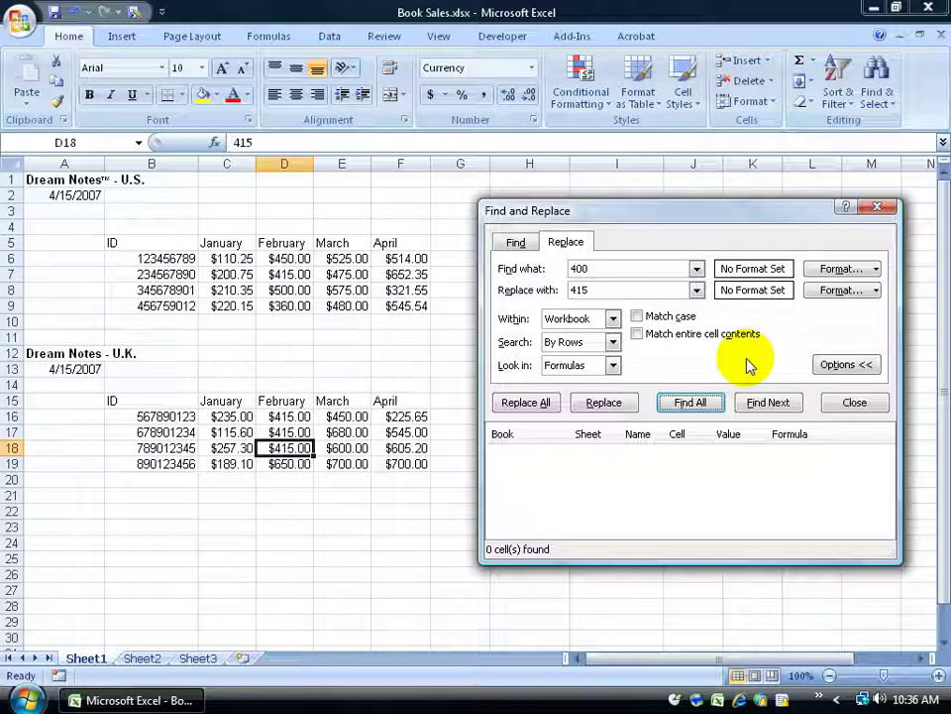
{"action": "double_click", "coordinate": [577, 269]}
{"action": "key", "text": "BackSpace"}
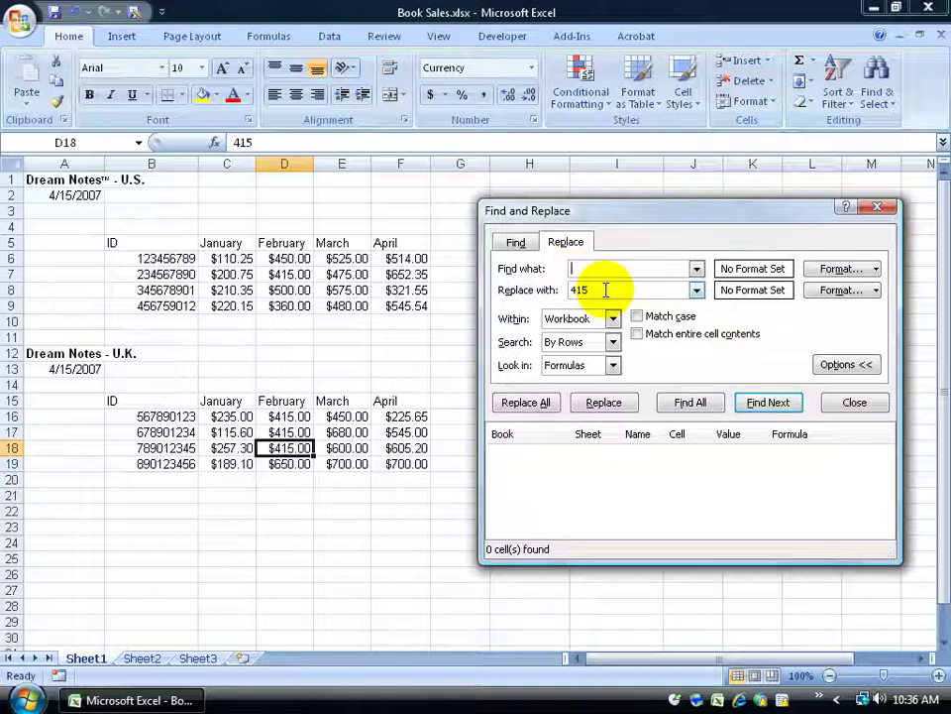
{"action": "double_click", "coordinate": [605, 290]}
{"action": "key", "text": "BackSpace"}
{"action": "left_click", "coordinate": [514, 240]}
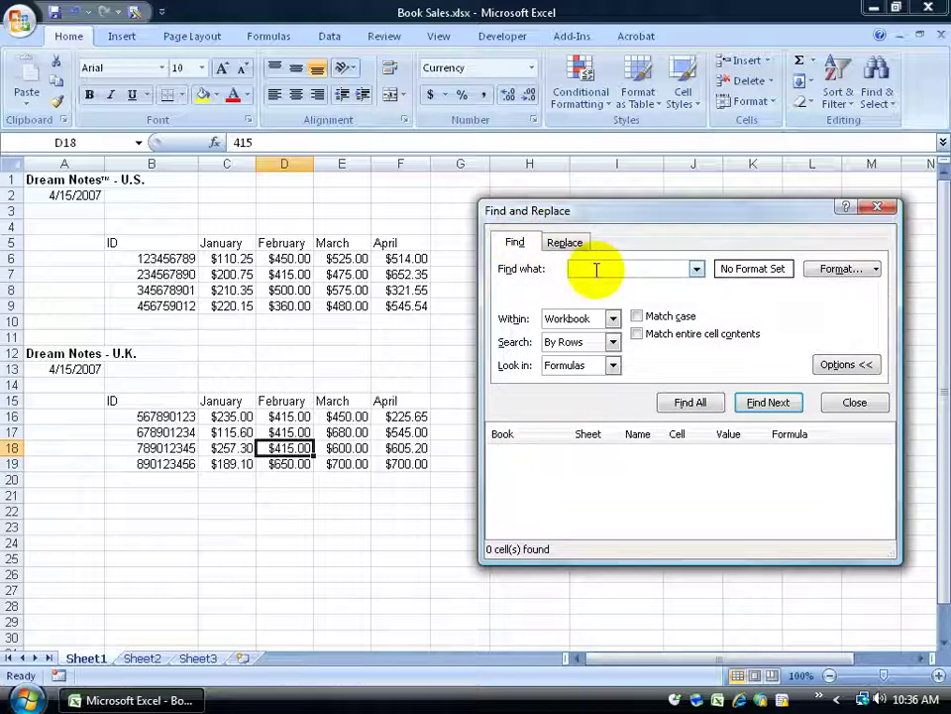
{"action": "left_click", "coordinate": [876, 269]}
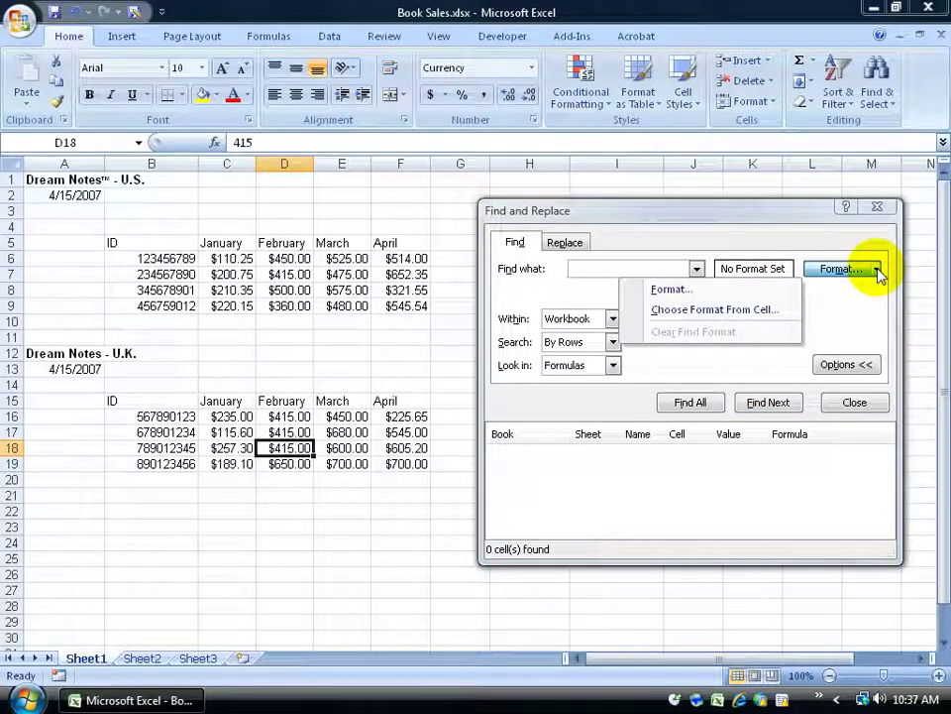
{"action": "left_click", "coordinate": [686, 291]}
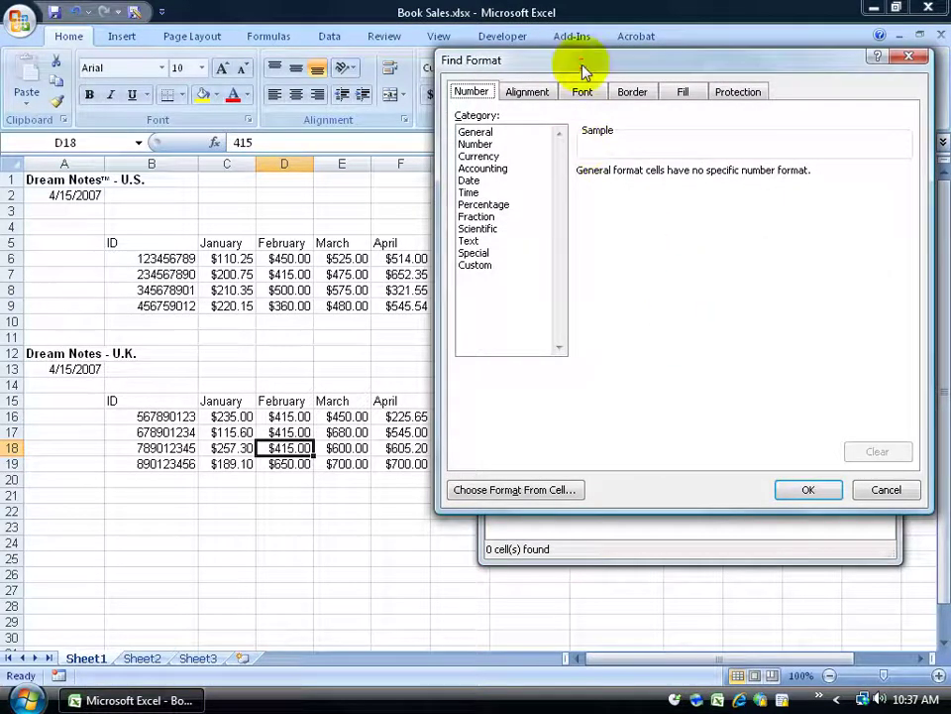
{"action": "left_click_drag", "start_coordinate": [584, 69], "coordinate": [452, 165]}
{"action": "left_click", "coordinate": [369, 254]}
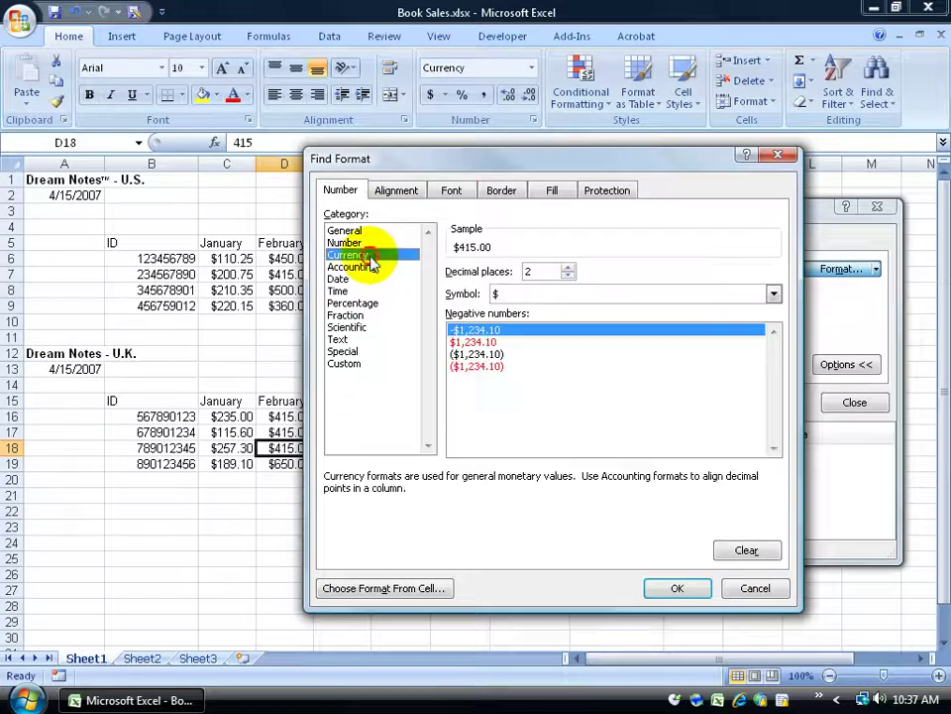
{"action": "left_click", "coordinate": [398, 191]}
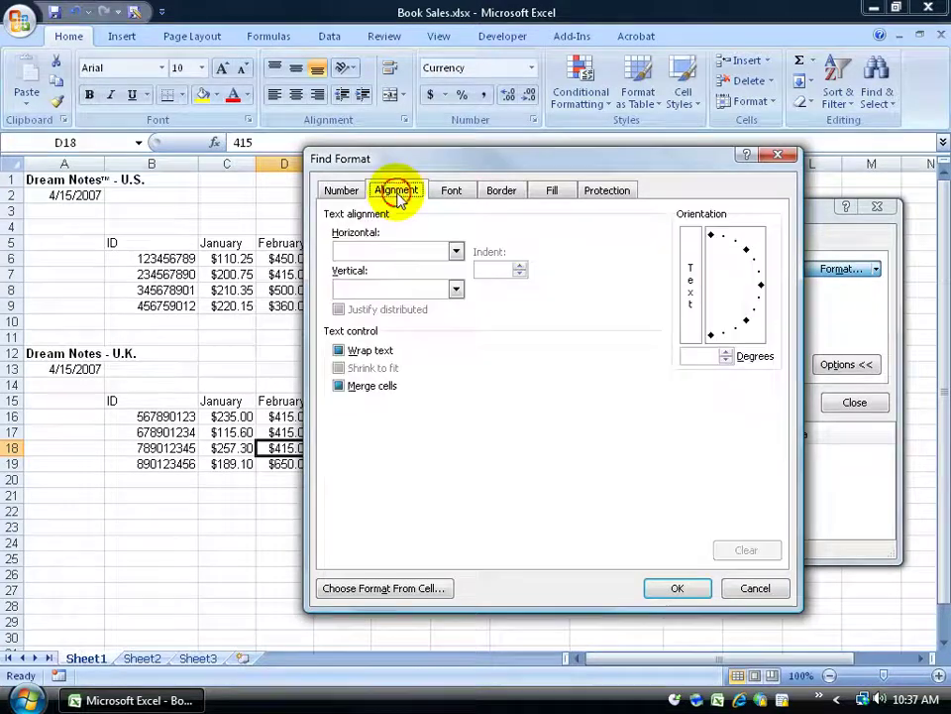
{"action": "left_click", "coordinate": [451, 191]}
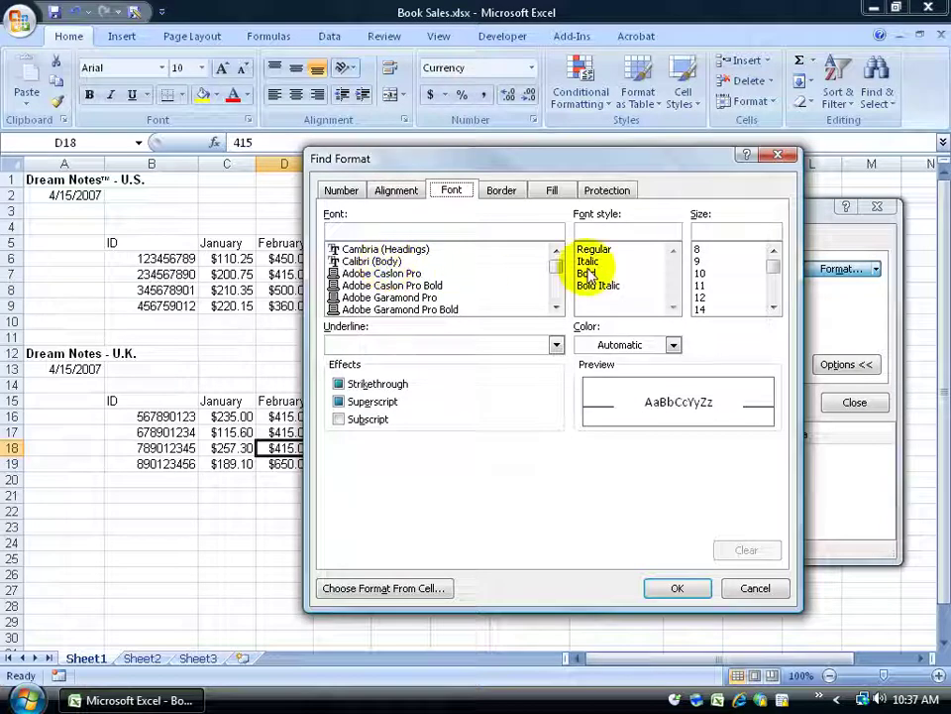
{"action": "left_click", "coordinate": [754, 589]}
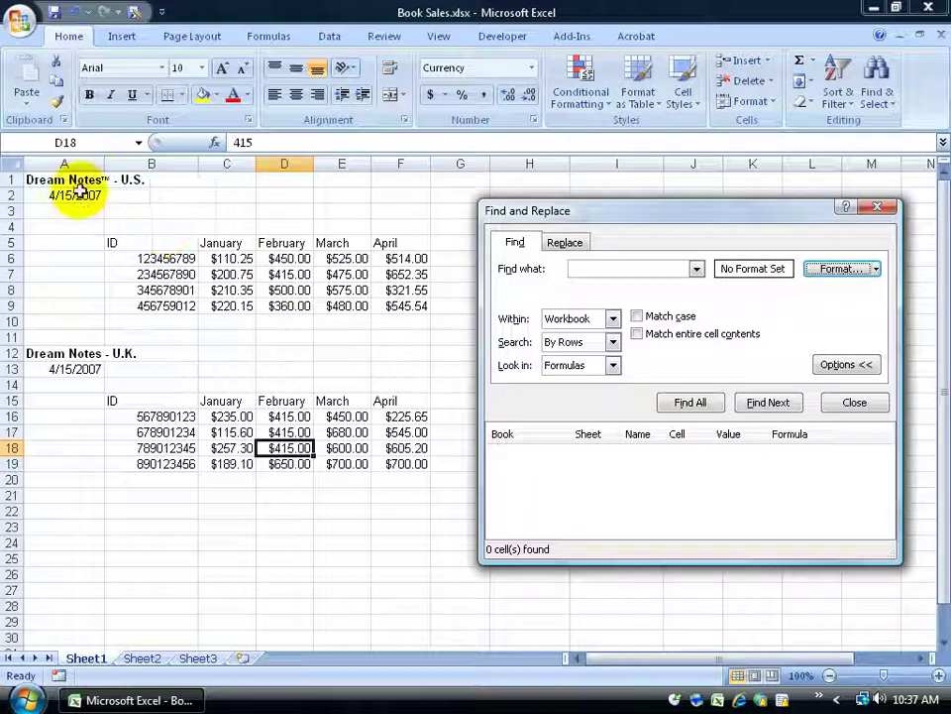
Restrict the search to Bold font style, find all matches, and select the A12 title.
{"action": "left_click", "coordinate": [876, 269]}
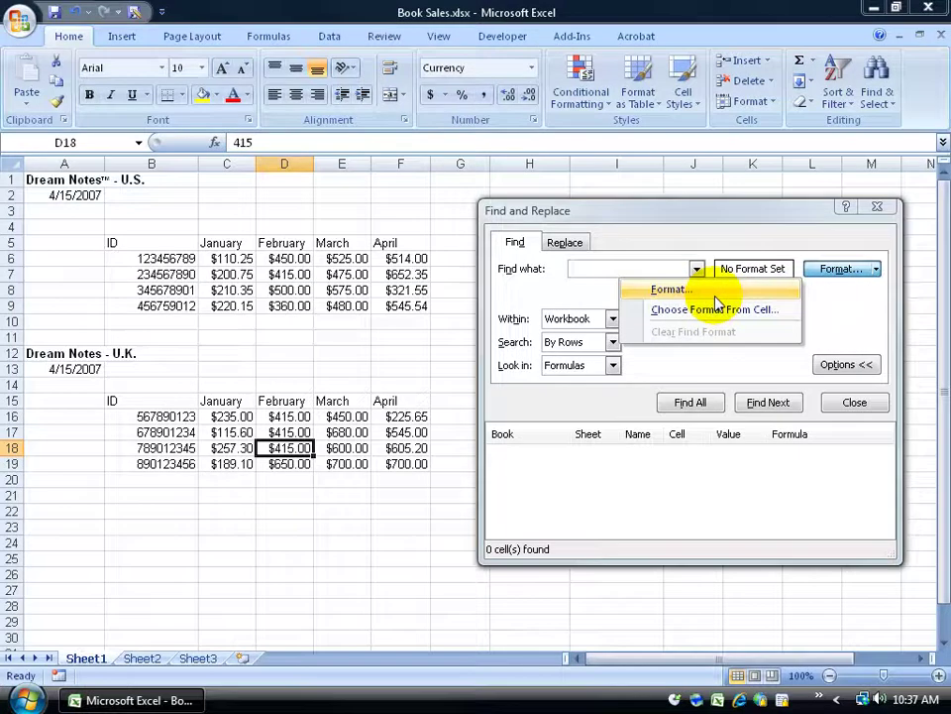
{"action": "left_click", "coordinate": [674, 288]}
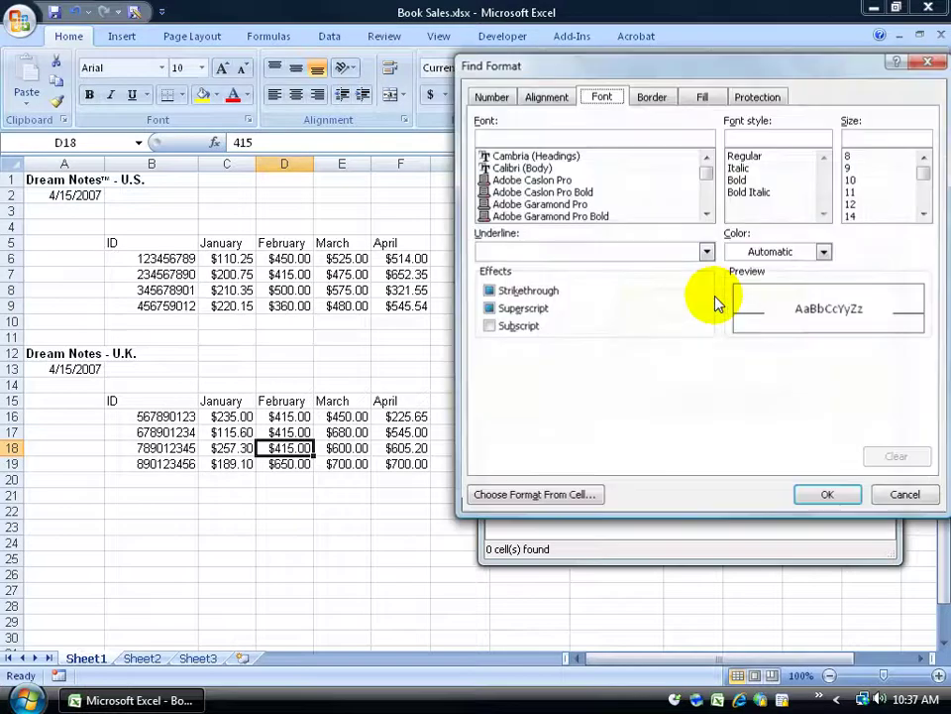
{"action": "left_click", "coordinate": [745, 180]}
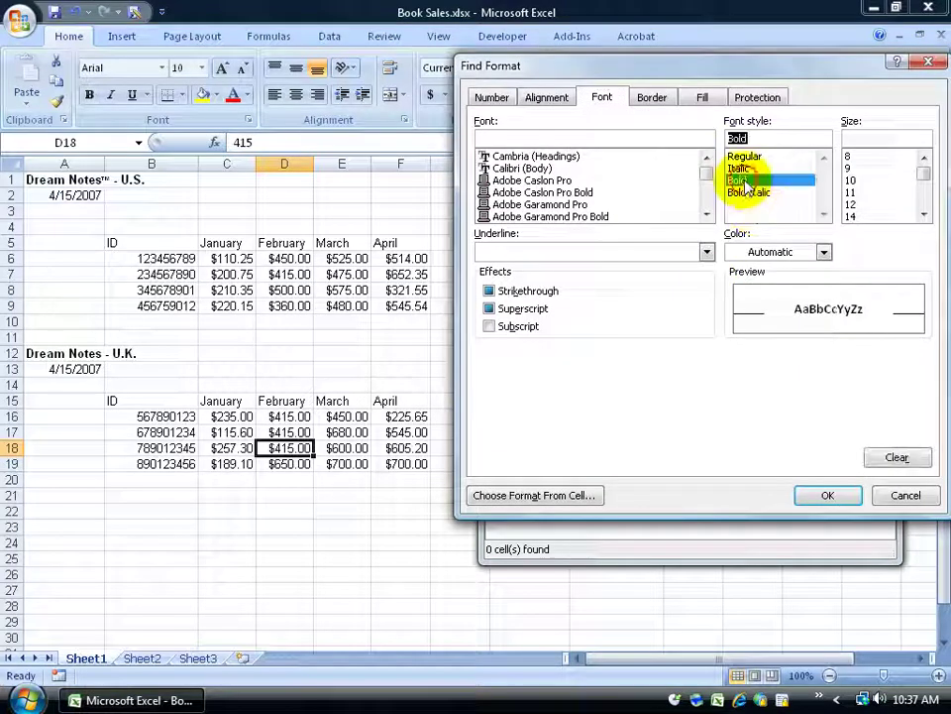
{"action": "left_click", "coordinate": [826, 494]}
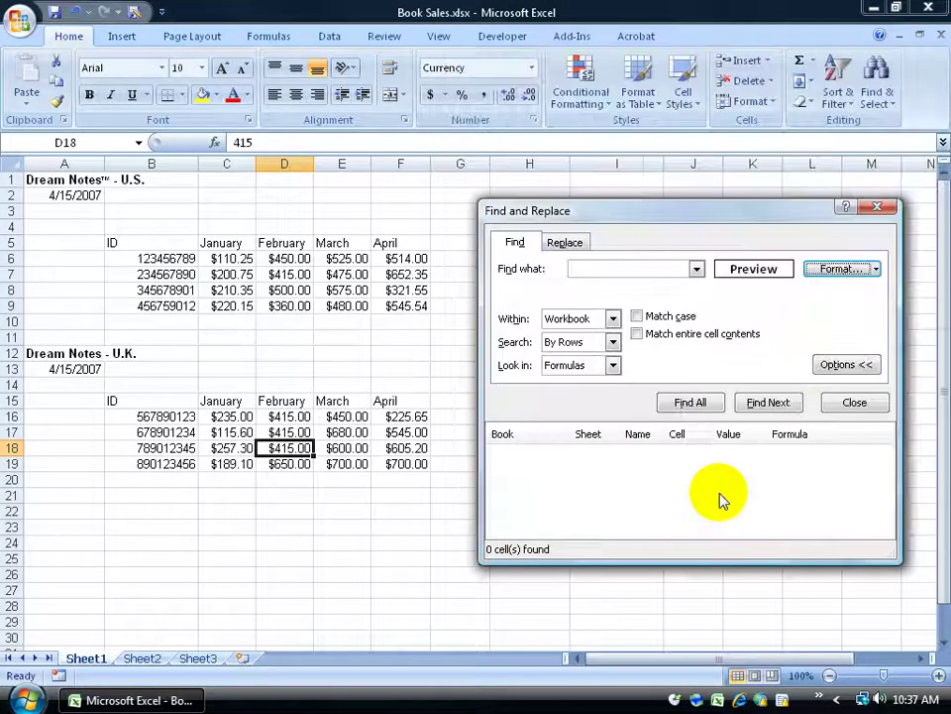
{"action": "left_click", "coordinate": [707, 404]}
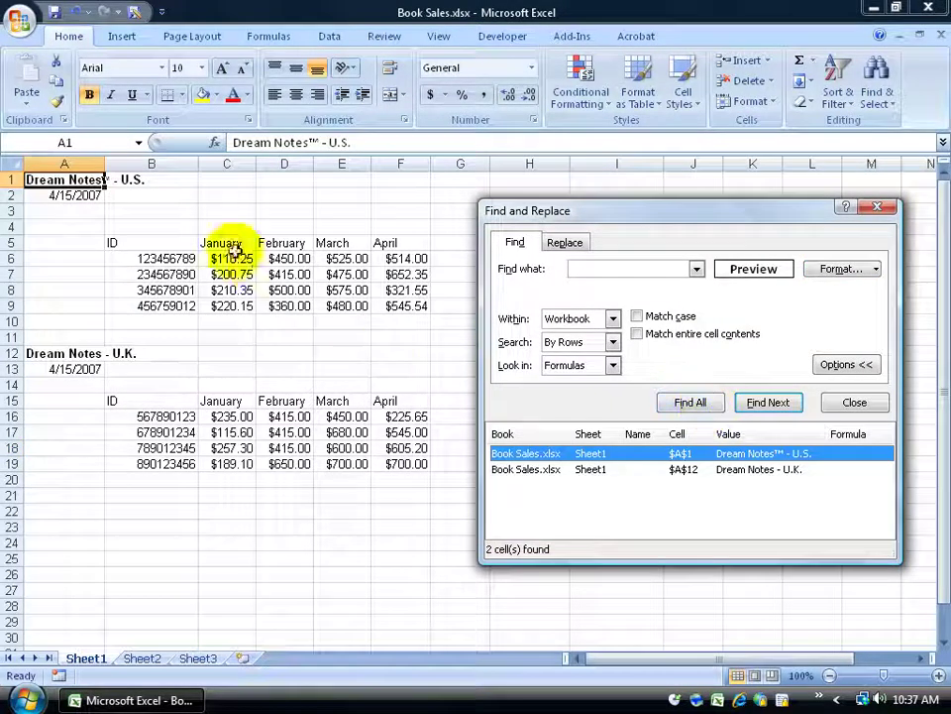
{"action": "left_click", "coordinate": [594, 473]}
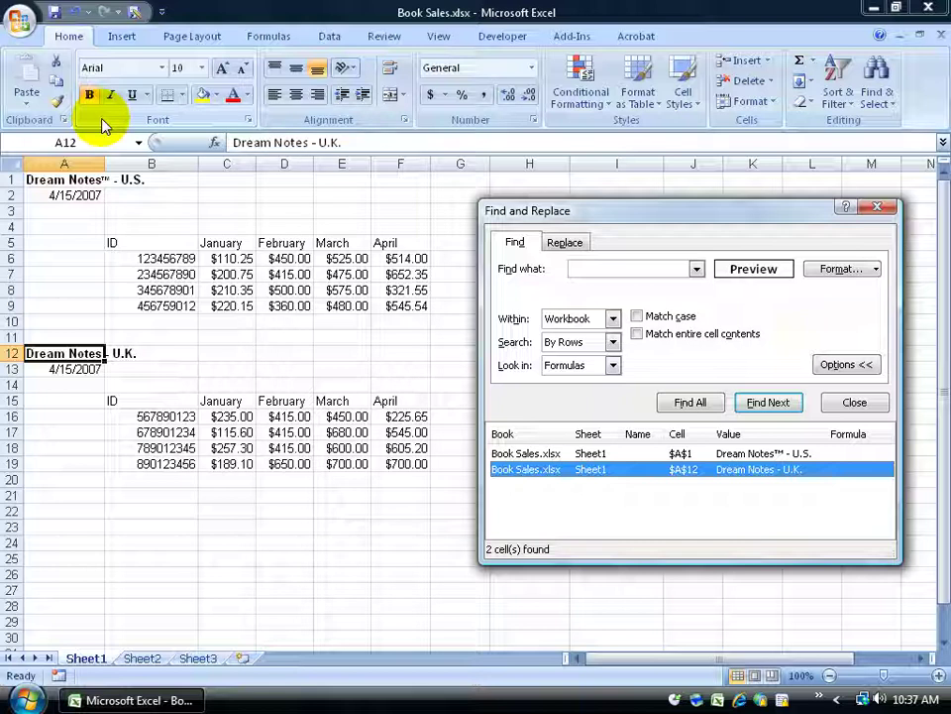
Set the replacement format to orange font colour and replace all bold matches.
{"action": "left_click", "coordinate": [565, 242]}
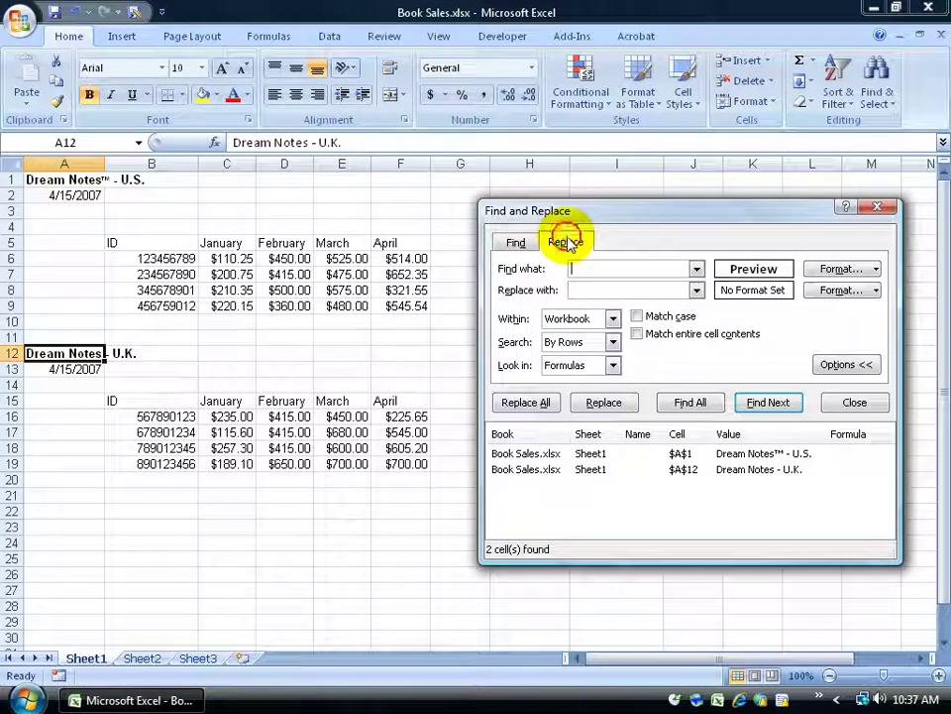
{"action": "left_click", "coordinate": [838, 289]}
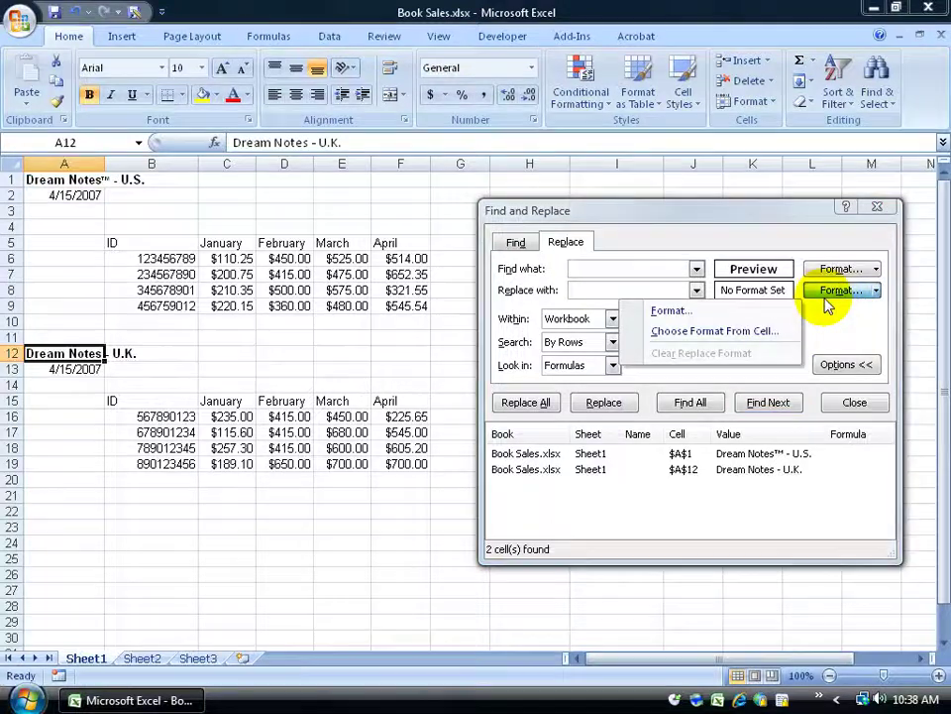
{"action": "left_click", "coordinate": [689, 311]}
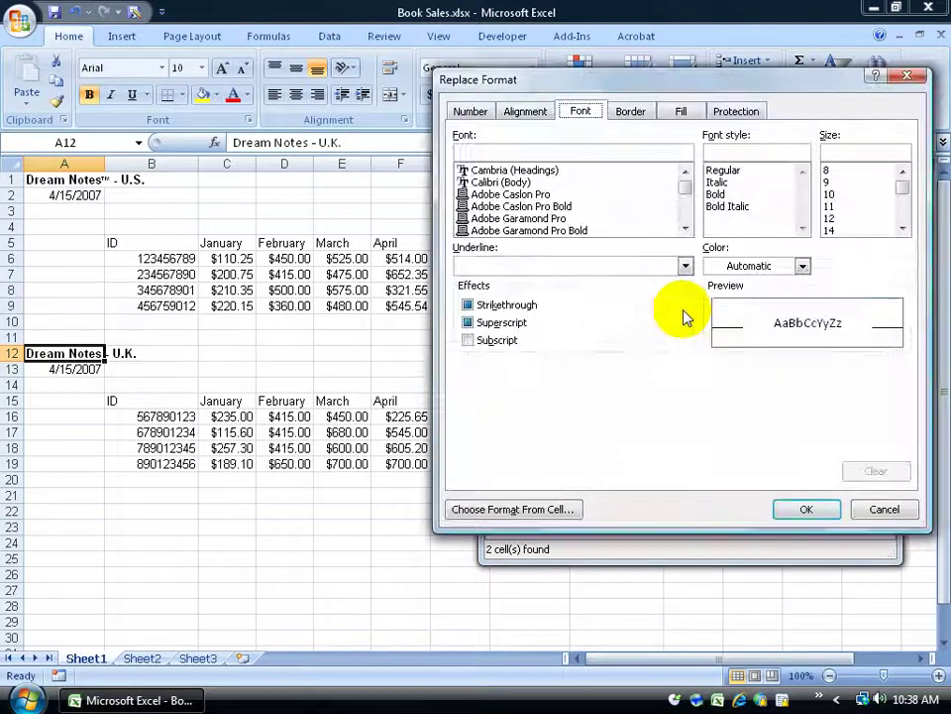
{"action": "left_click", "coordinate": [803, 266]}
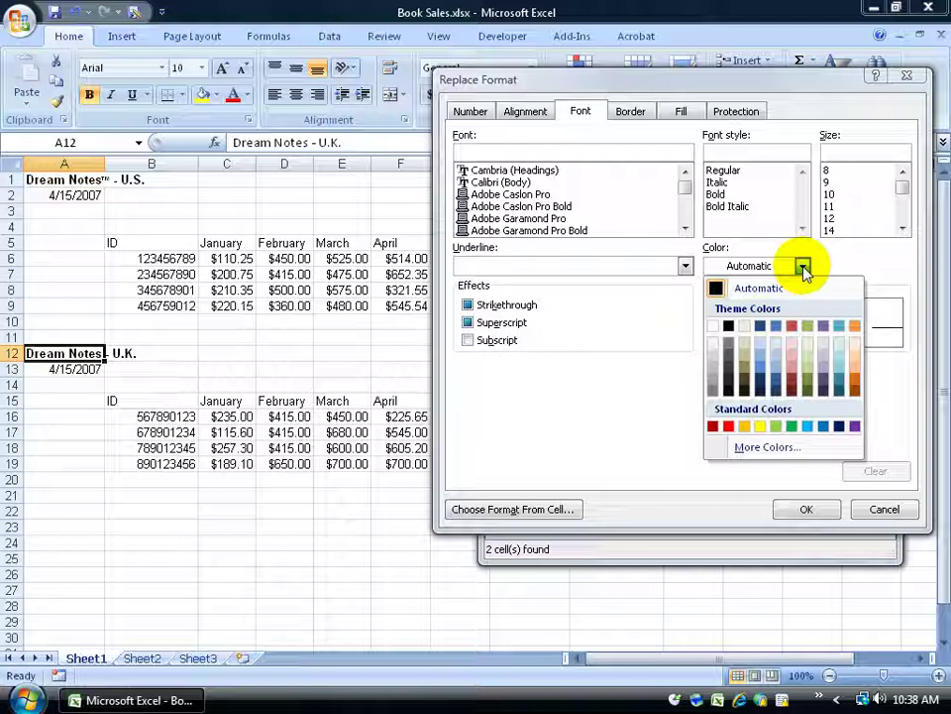
{"action": "left_click", "coordinate": [856, 384]}
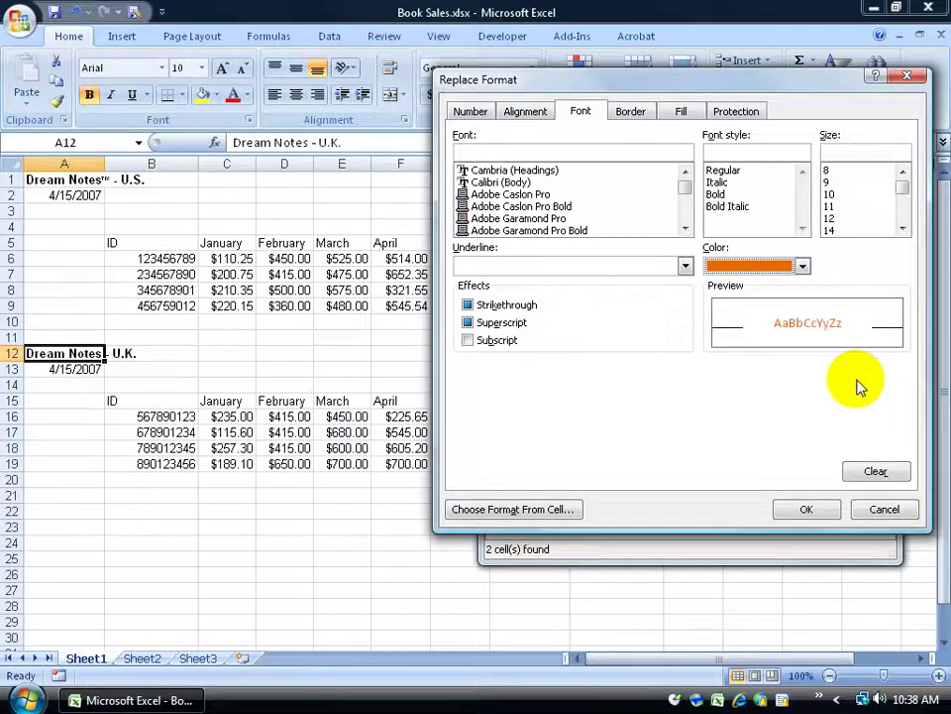
{"action": "left_click", "coordinate": [813, 510]}
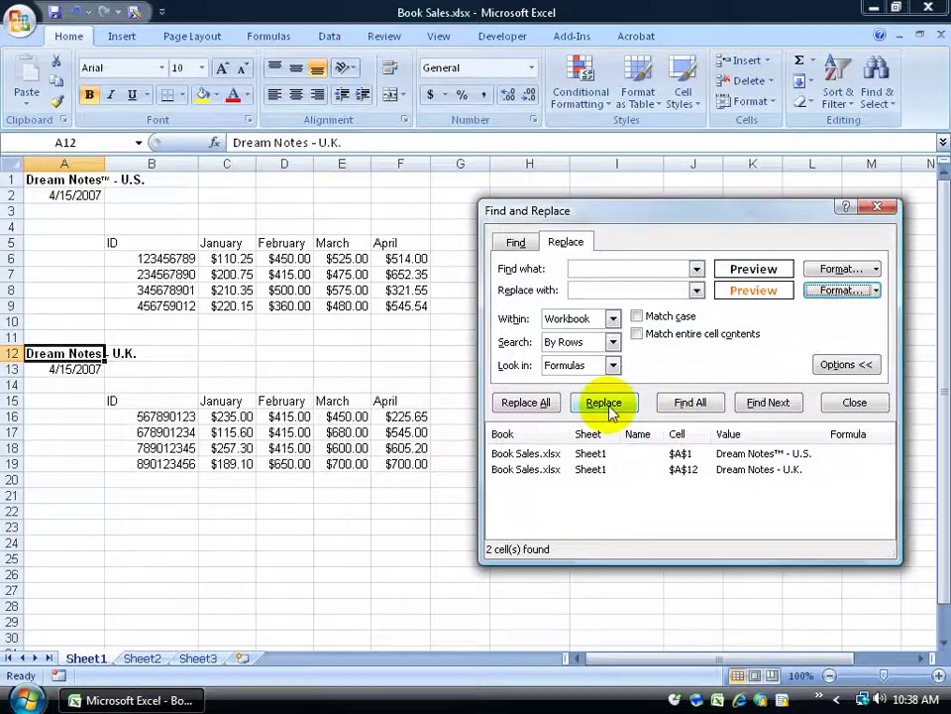
{"action": "left_click", "coordinate": [541, 404]}
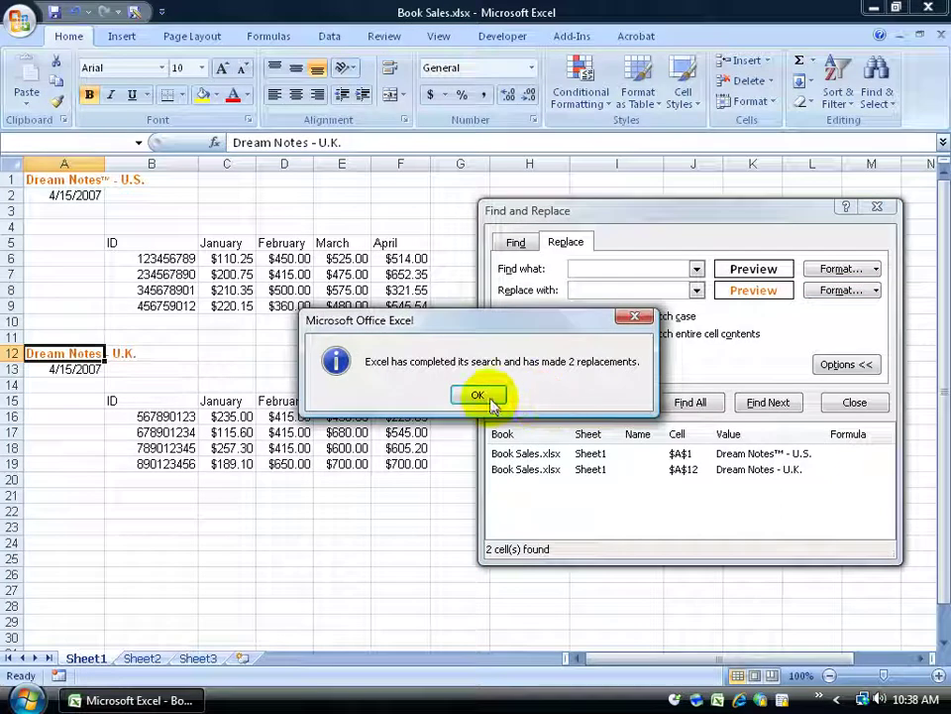
{"action": "left_click", "coordinate": [478, 394]}
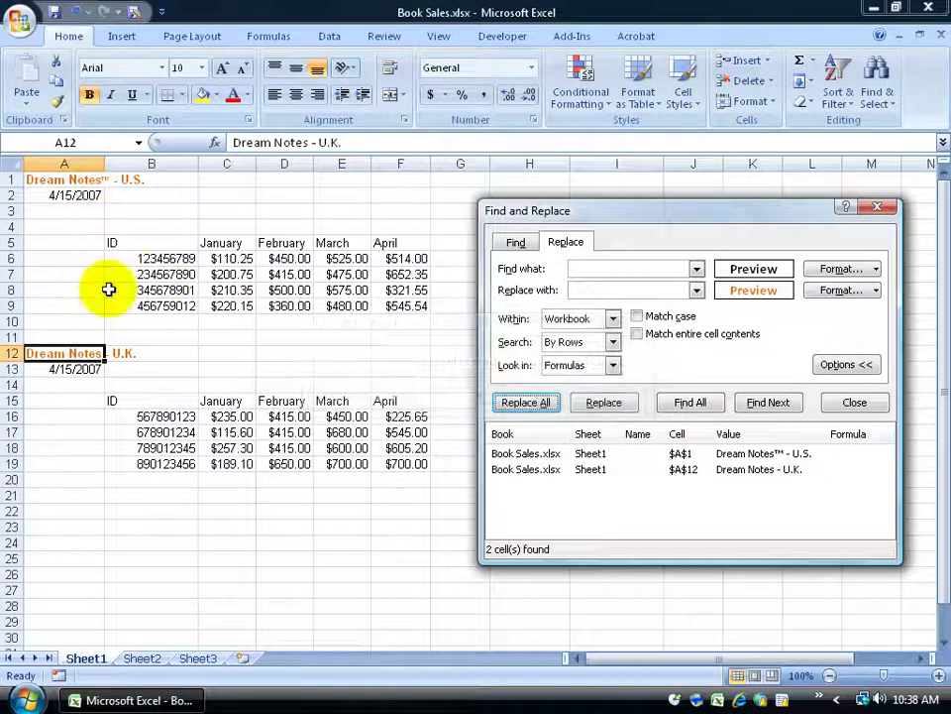
Reopen the Find window with 'Totals' as the search text.
{"action": "left_click", "coordinate": [879, 210]}
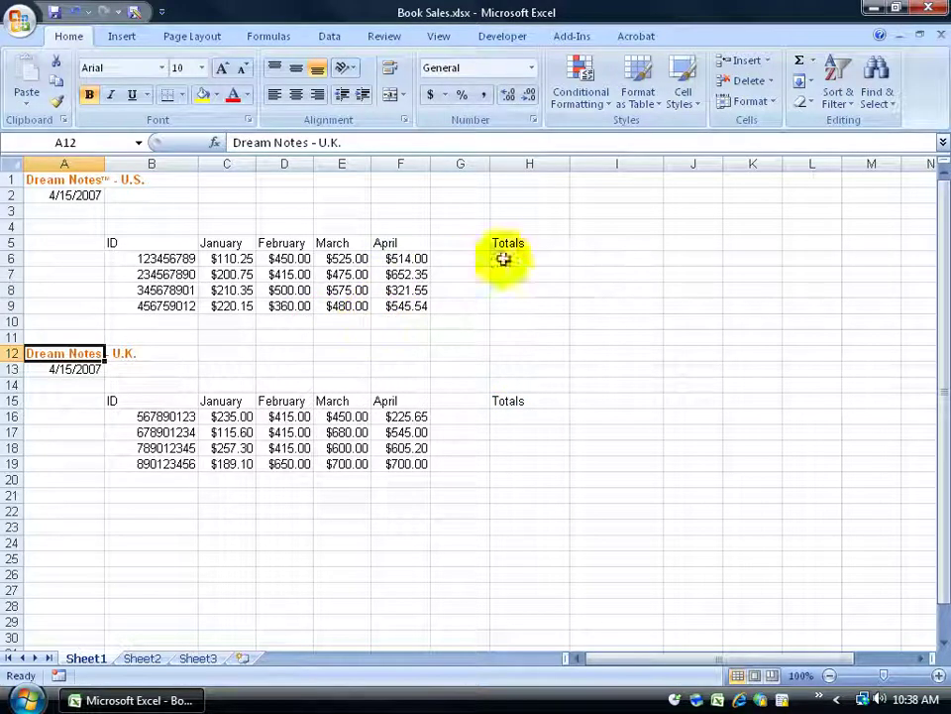
{"action": "key", "text": "ctrl+f"}
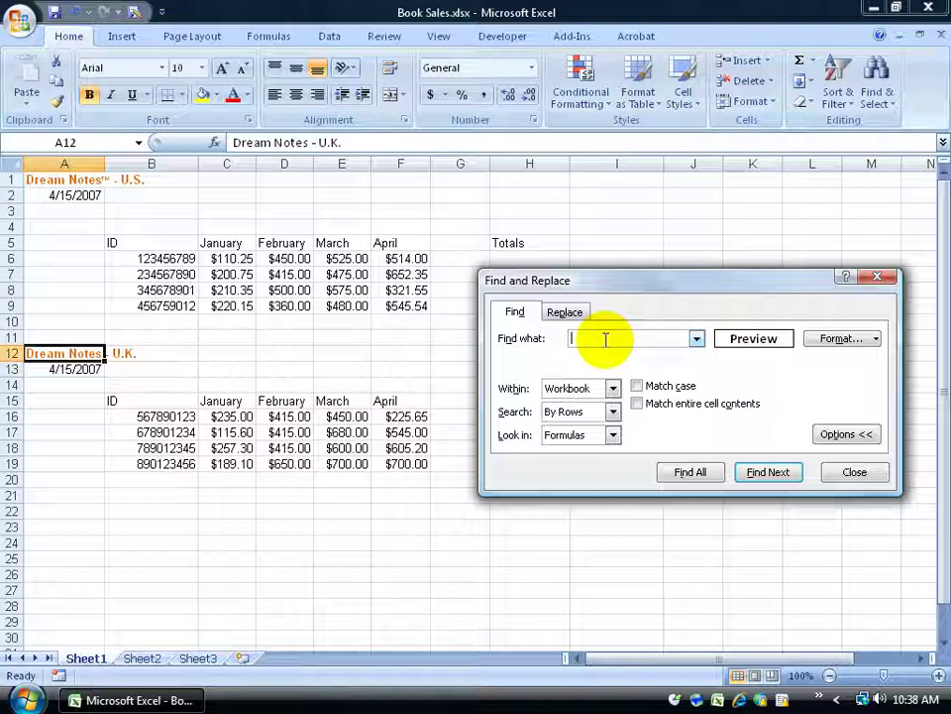
{"action": "type", "text": "otals"}
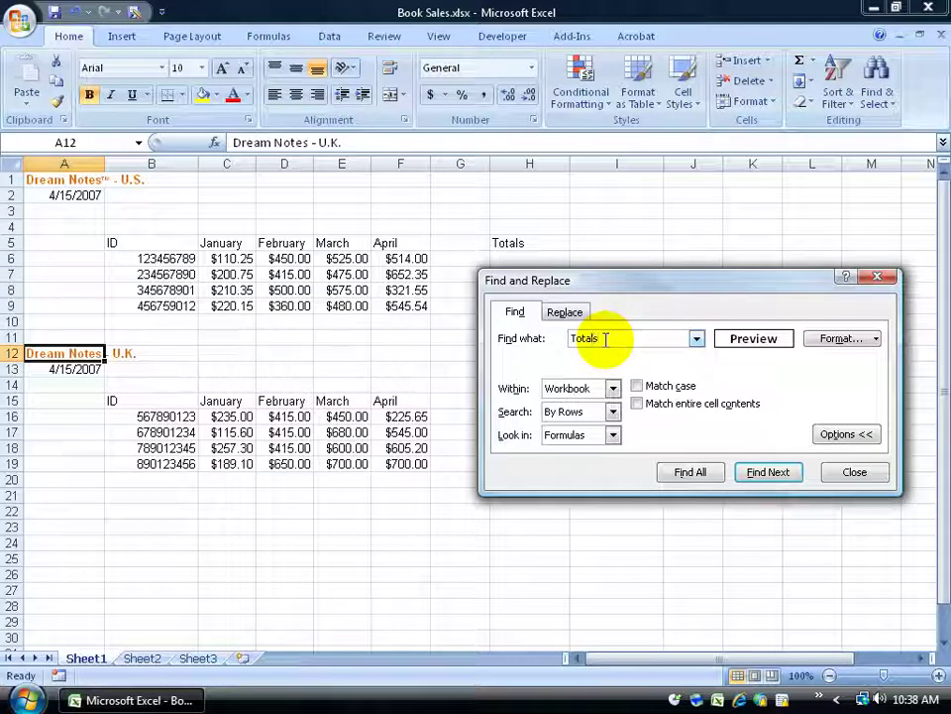
Change the search value to 514 and search, finding no bold match.
{"action": "double_click", "coordinate": [606, 339]}
{"action": "left_click", "coordinate": [606, 339]}
{"action": "double_click", "coordinate": [594, 338]}
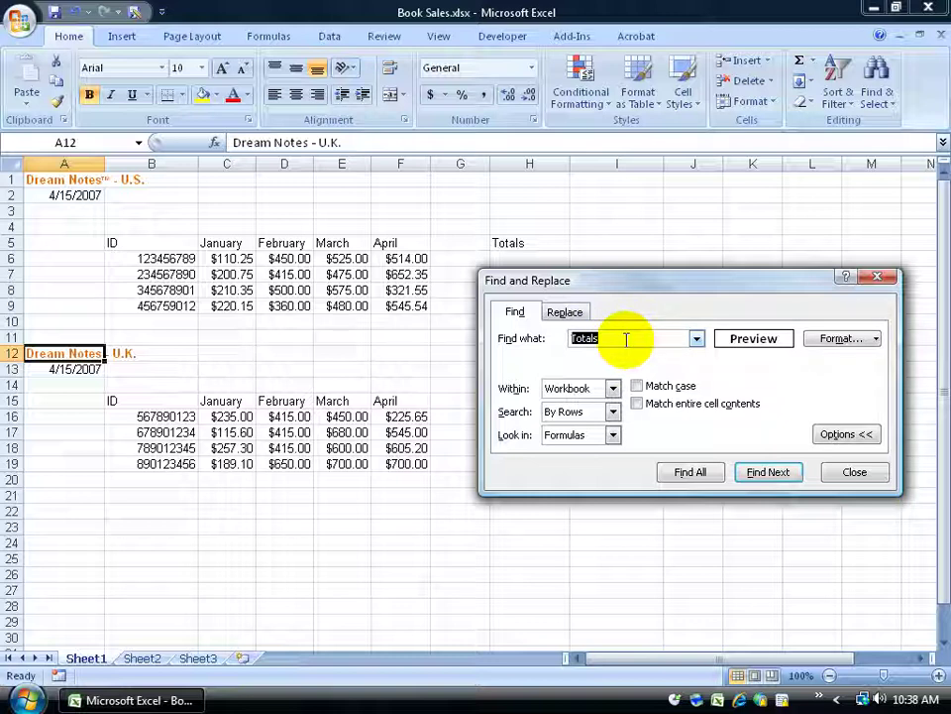
{"action": "type", "text": "514"}
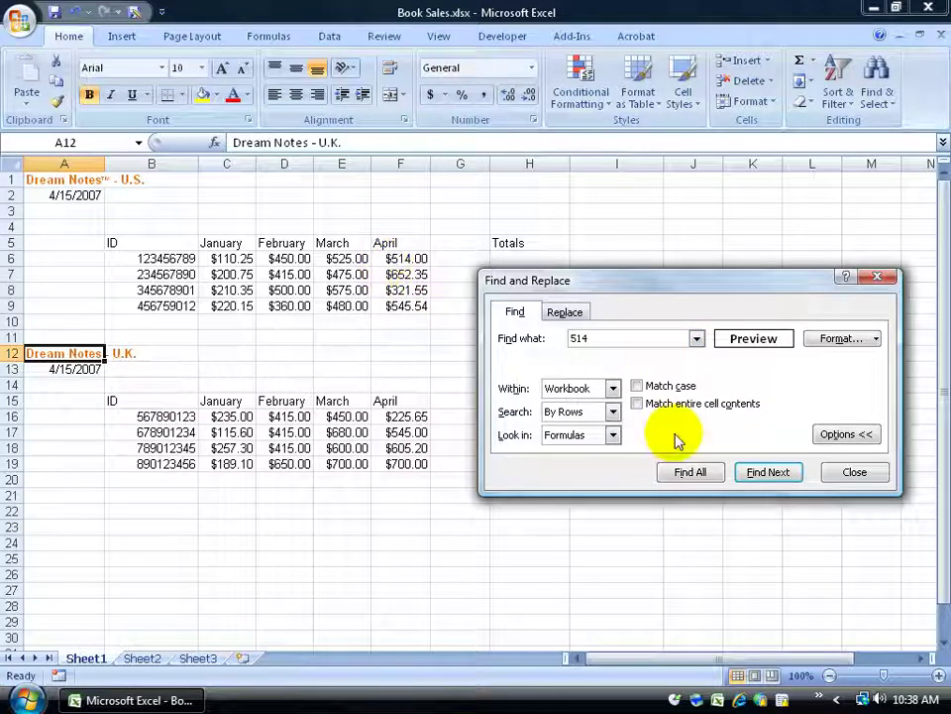
{"action": "left_click", "coordinate": [758, 474]}
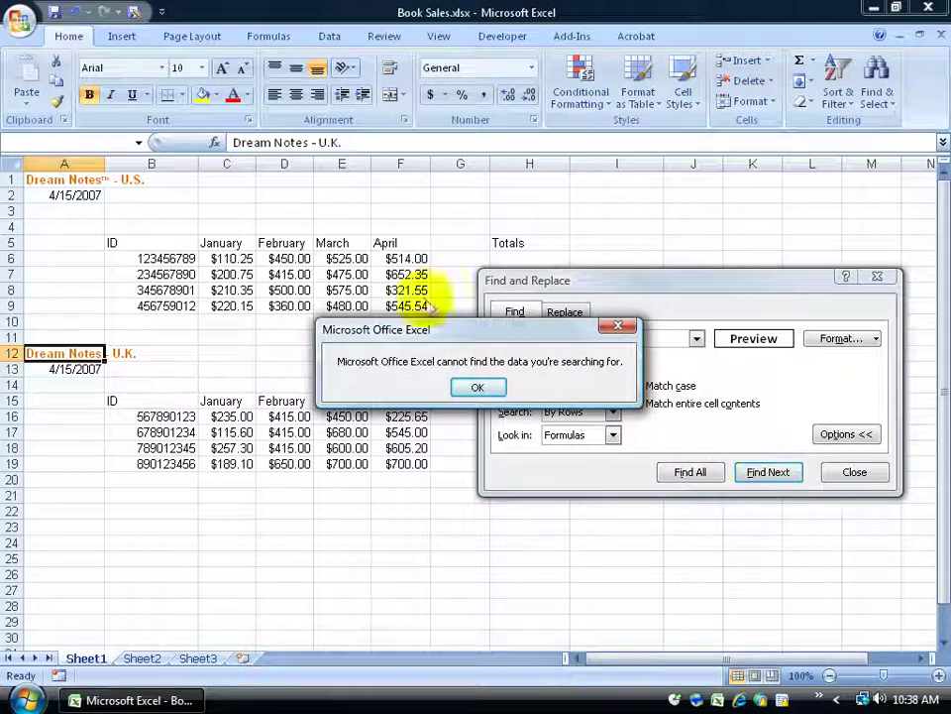
{"action": "left_click", "coordinate": [476, 386]}
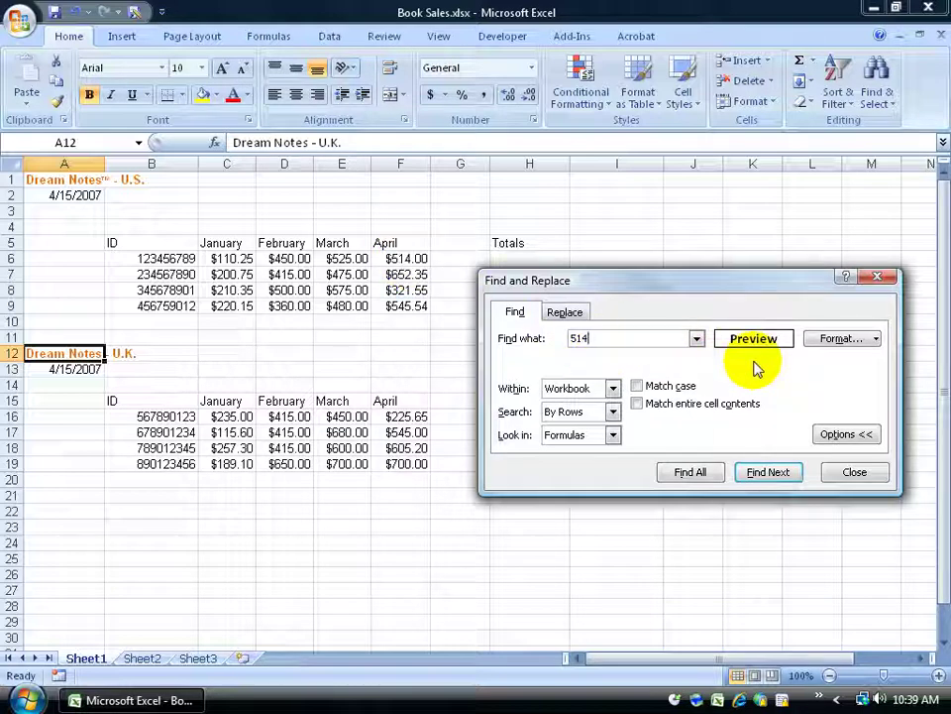
Clear the bold find format and search 514 again, landing on $514.00 in F6.
{"action": "left_click", "coordinate": [855, 472]}
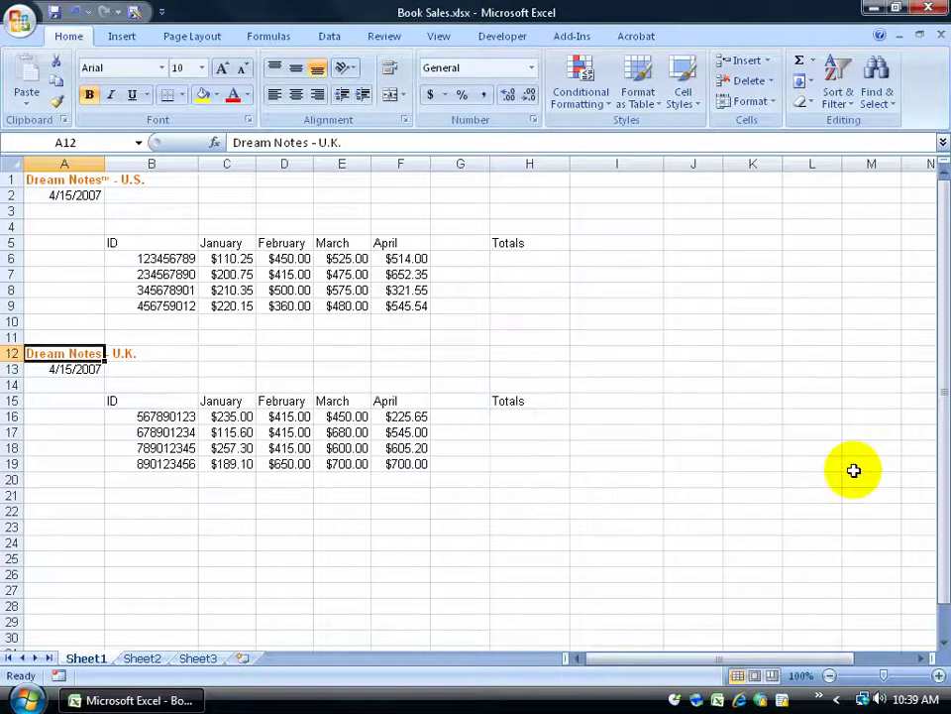
{"action": "left_click", "coordinate": [876, 78]}
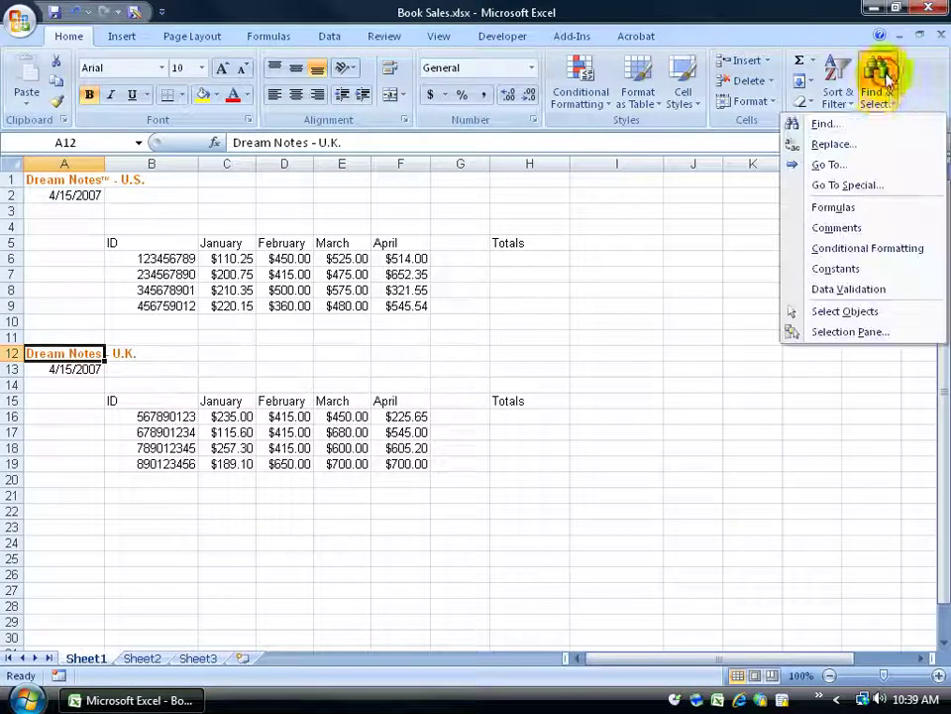
{"action": "left_click", "coordinate": [856, 127]}
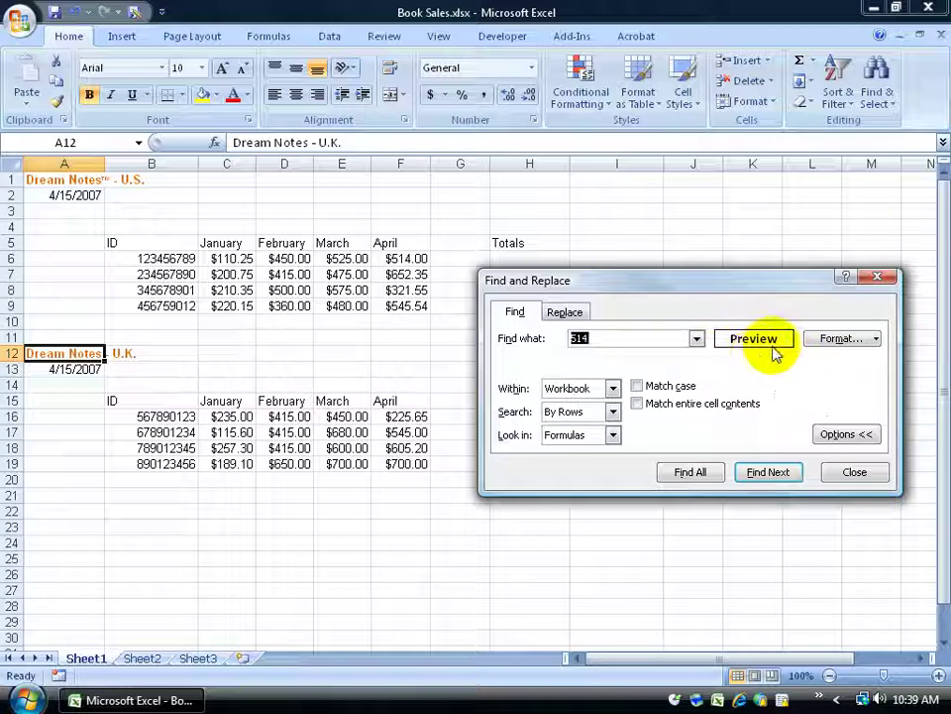
{"action": "left_click", "coordinate": [871, 340]}
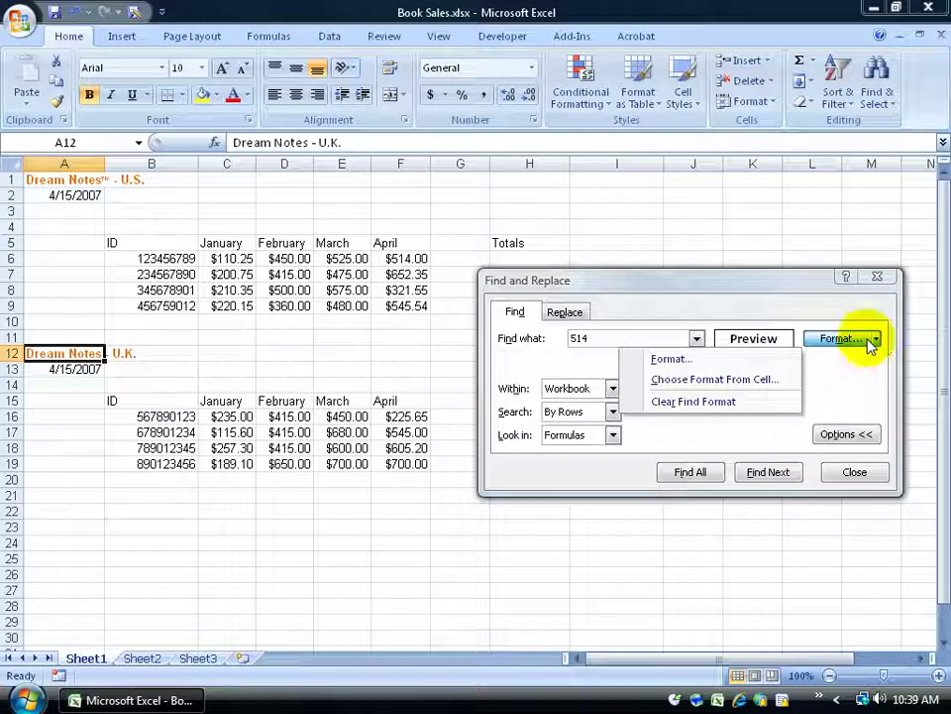
{"action": "left_click", "coordinate": [726, 413]}
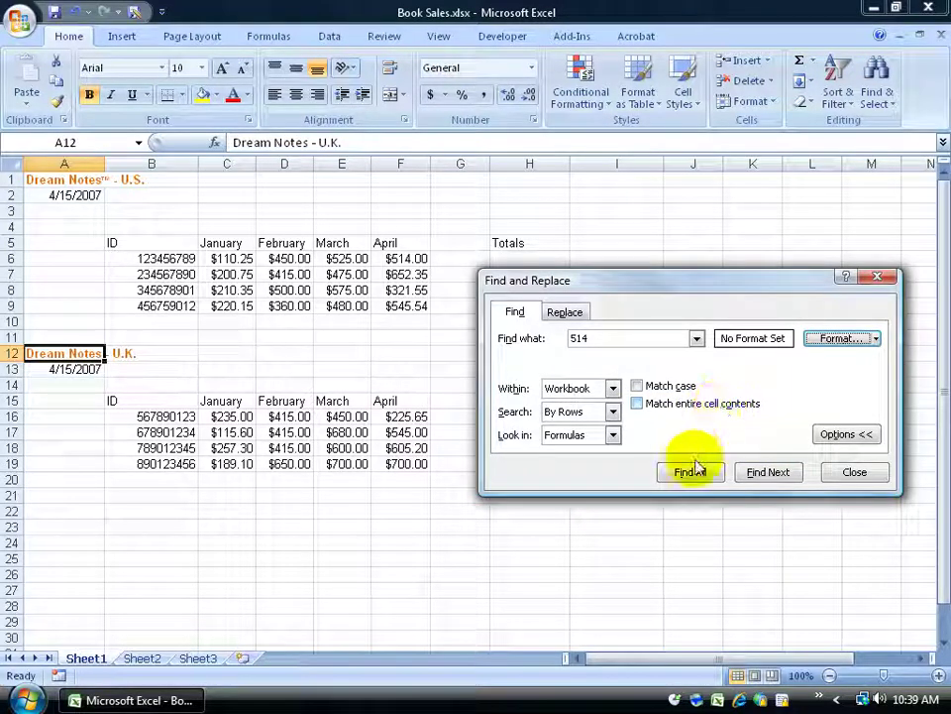
{"action": "left_click", "coordinate": [768, 472]}
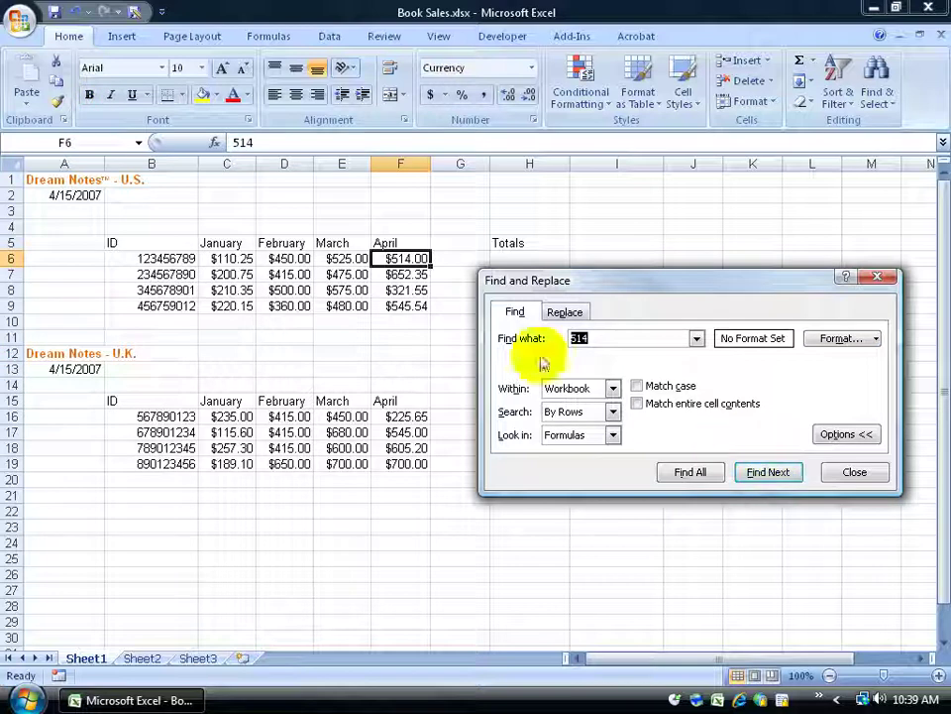